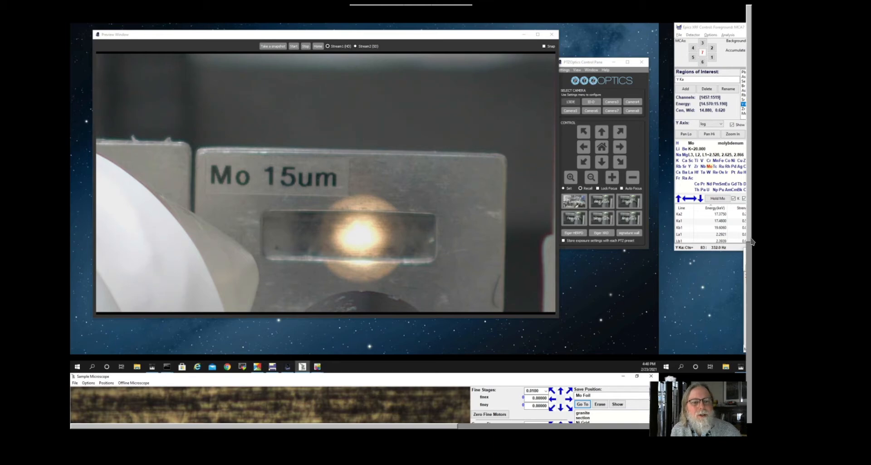
{"action": "mouse_move", "coordinate": [752, 242]}
{"action": "left_mouse_down"}
{"action": "mouse_move", "coordinate": [751, 254]}
{"action": "mouse_move", "coordinate": [751, 239]}
{"action": "left_mouse_up"}
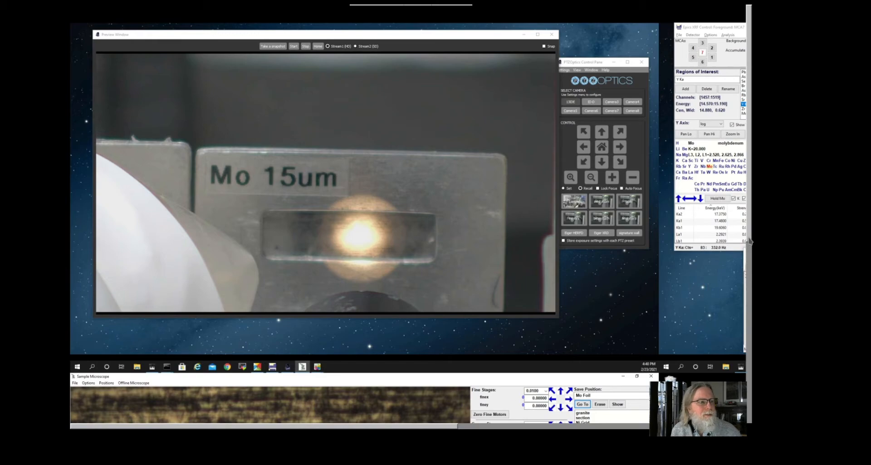
{"action": "mouse_move", "coordinate": [751, 245]}
{"action": "left_mouse_down"}
{"action": "mouse_move", "coordinate": [751, 368]}
{"action": "mouse_move", "coordinate": [751, 239]}
{"action": "left_mouse_up"}
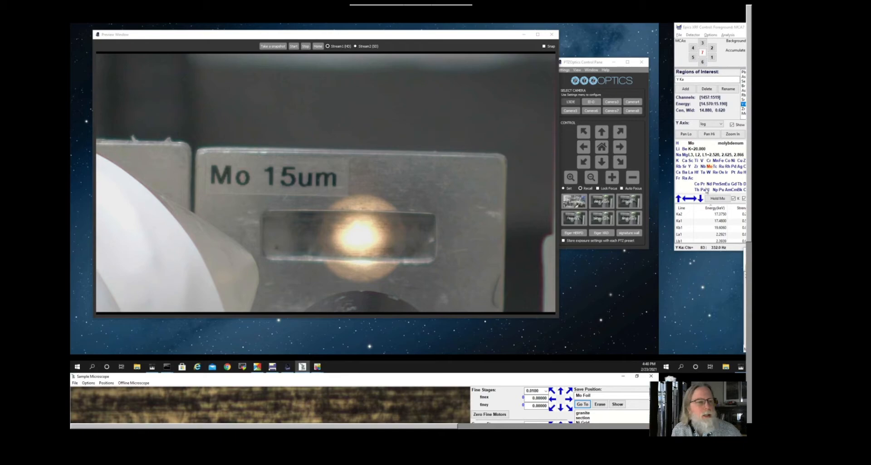
{"action": "left_click_drag", "start_coordinate": [749, 217], "coordinate": [753, 401]}
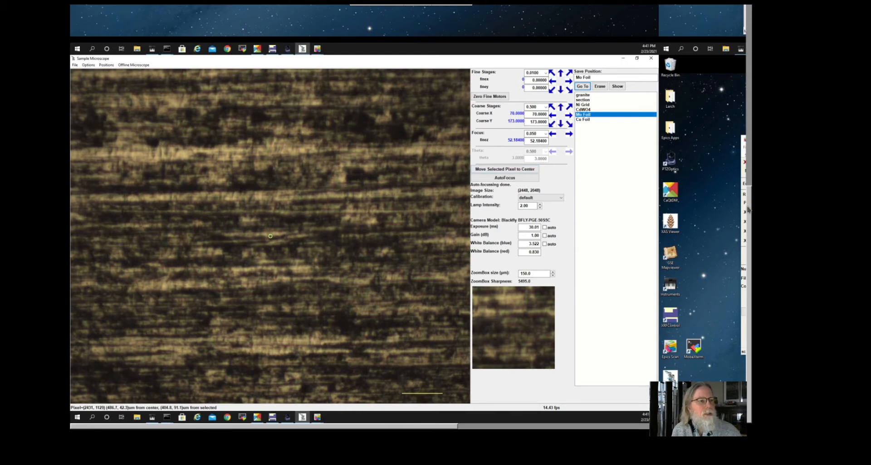
{"action": "left_click_drag", "start_coordinate": [748, 210], "coordinate": [749, 42]}
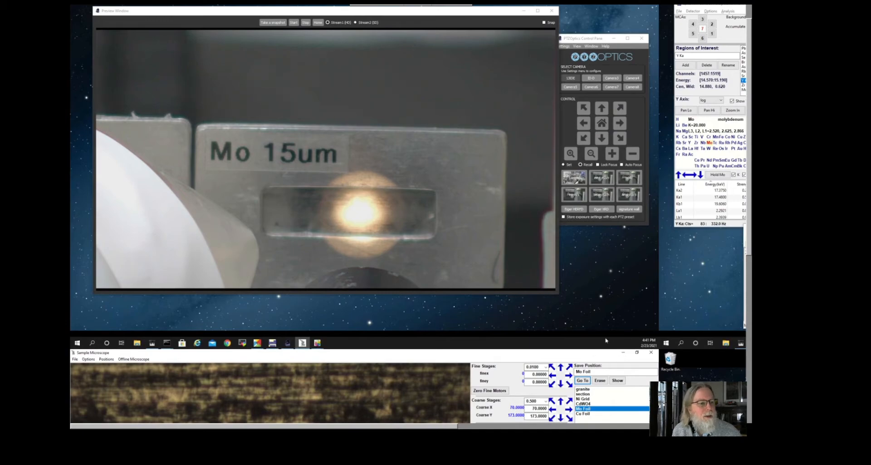
Set the coarse stage step to 1.000 and move the sample upward along coarse Y from the Mo Foil position to 180.000.
{"action": "scroll", "coordinate": [270, 345], "scroll_direction": "down", "scroll_amount": 5}
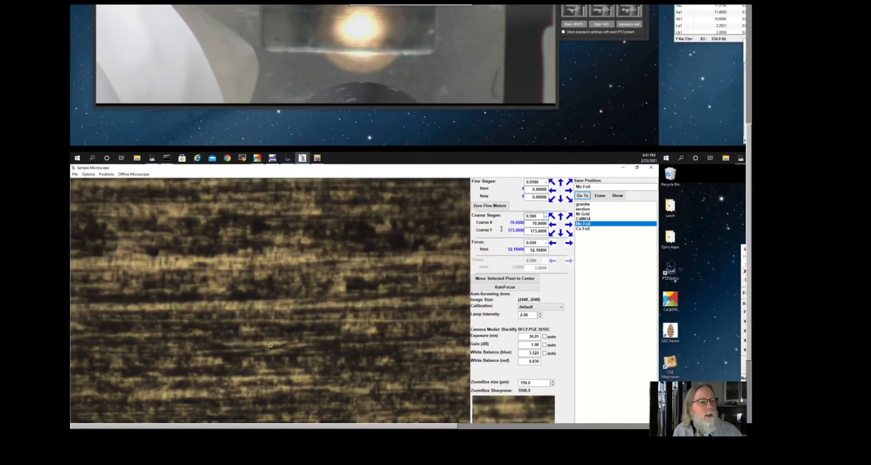
{"action": "left_click", "coordinate": [546, 216]}
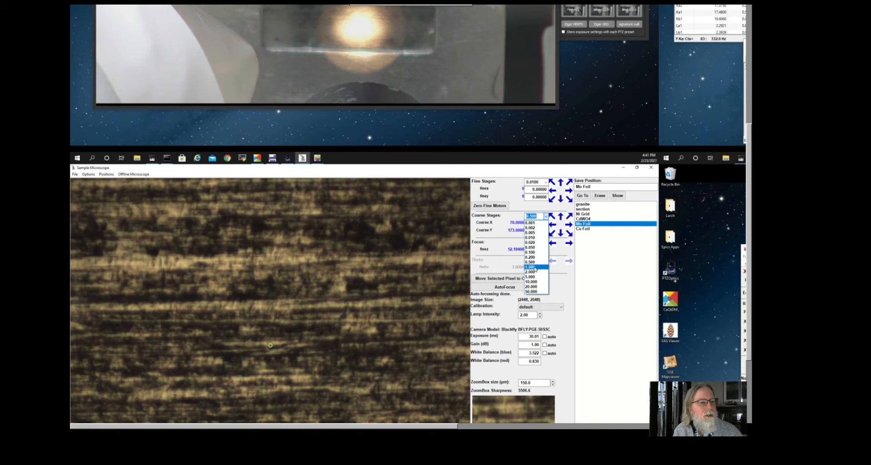
{"action": "left_click", "coordinate": [561, 217]}
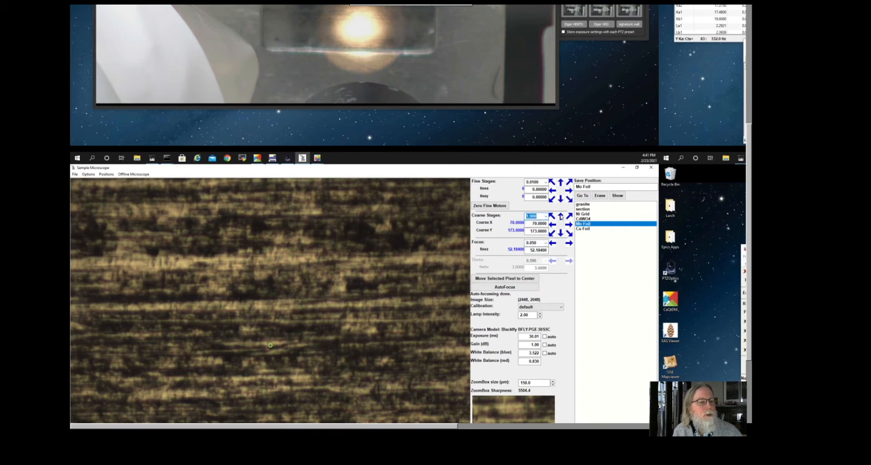
{"action": "left_click", "coordinate": [561, 216]}
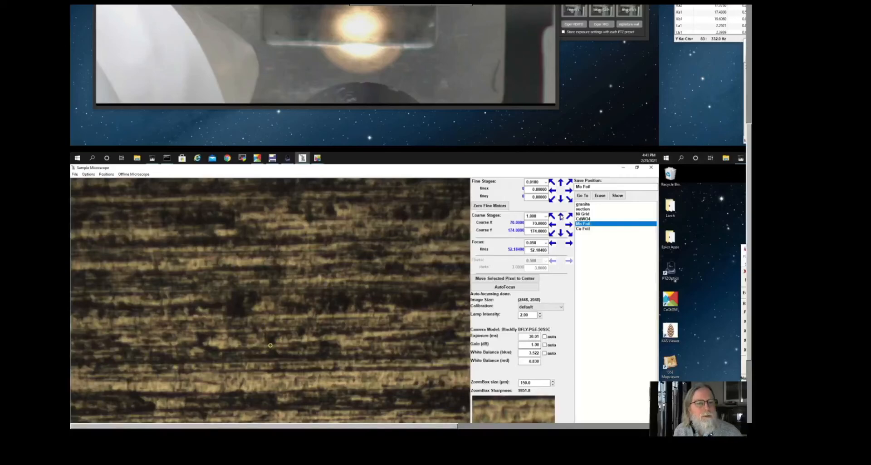
{"action": "left_click", "coordinate": [561, 217]}
{"action": "left_click", "coordinate": [560, 217]}
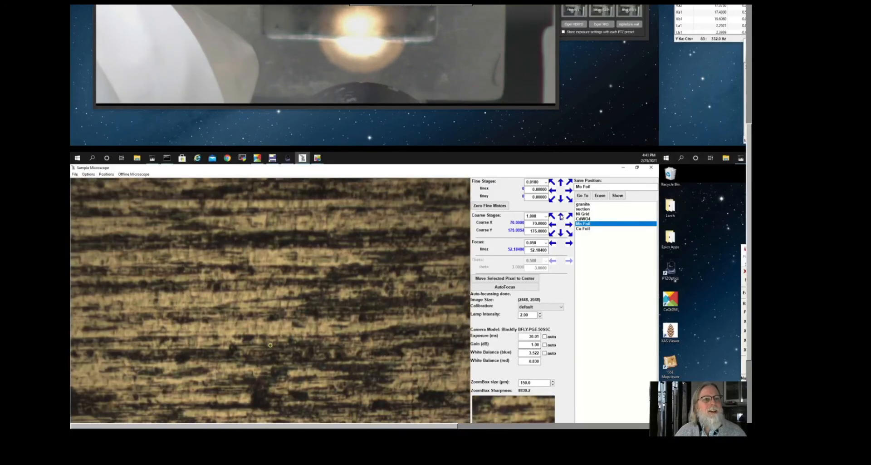
{"action": "left_click", "coordinate": [561, 217]}
{"action": "left_click", "coordinate": [561, 217]}
{"action": "left_click", "coordinate": [561, 217]}
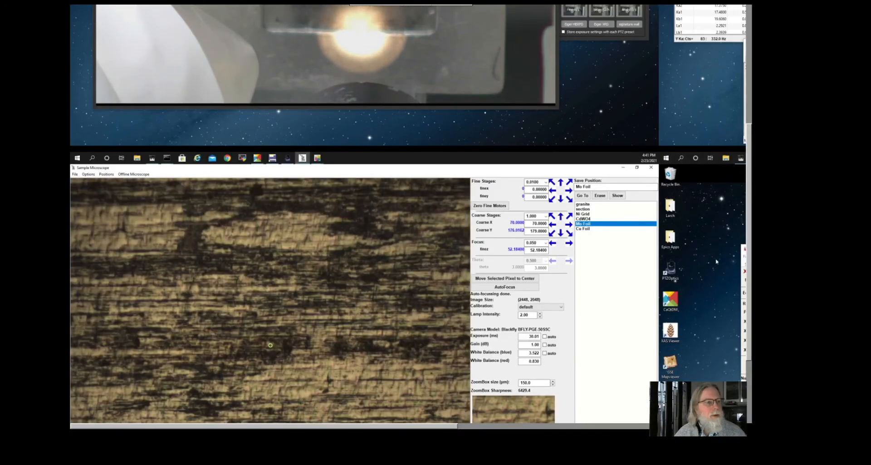
Set the focus step to 0.500 and raise the focus by two steps to 53.184.
{"action": "left_click_drag", "start_coordinate": [748, 315], "coordinate": [748, 263]}
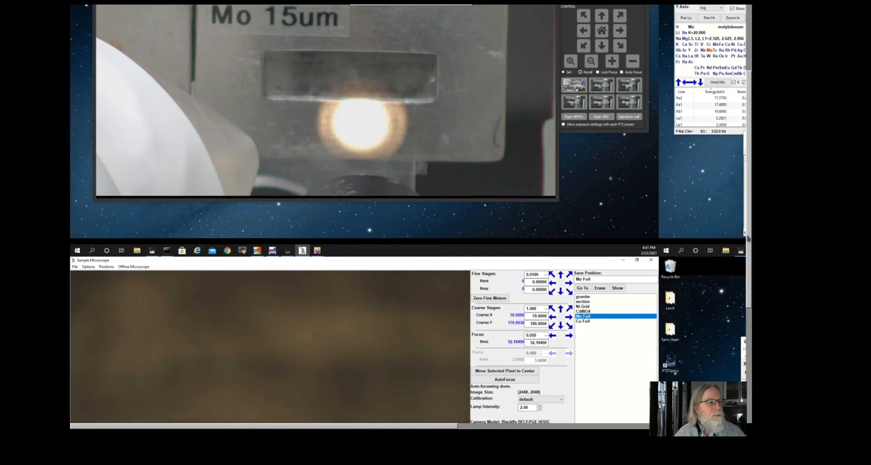
{"action": "scroll", "coordinate": [752, 258], "scroll_direction": "down", "scroll_amount": 2}
{"action": "scroll", "coordinate": [753, 257], "scroll_direction": "down", "scroll_amount": 1}
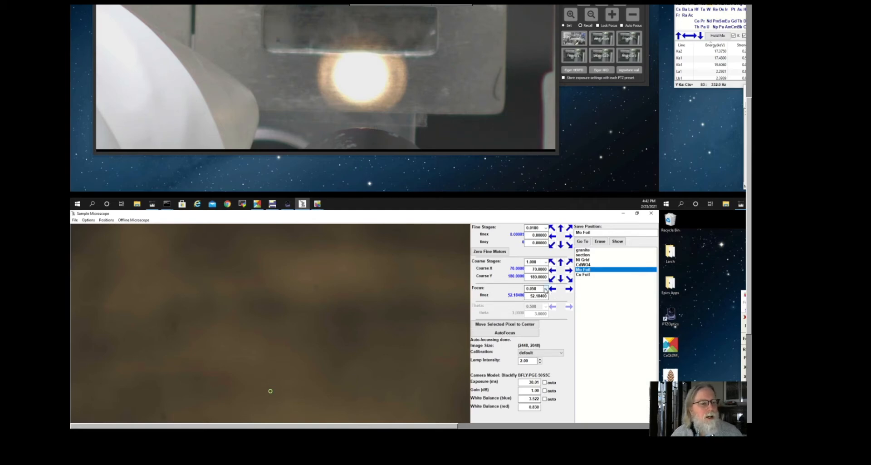
{"action": "left_click", "coordinate": [546, 290]}
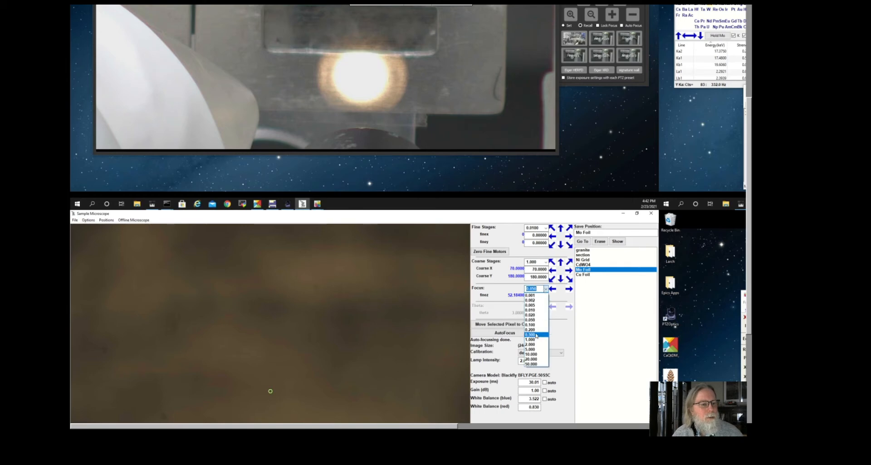
{"action": "left_click", "coordinate": [570, 294]}
{"action": "left_click", "coordinate": [570, 291]}
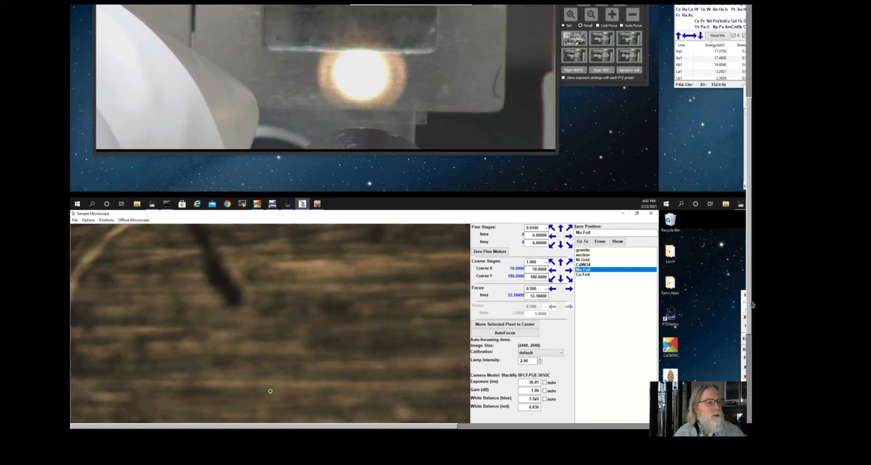
Move coarse Y to 181.000 and refocus the surface with 0.500 focus steps followed by AutoFocus.
{"action": "left_click_drag", "start_coordinate": [750, 301], "coordinate": [750, 367]}
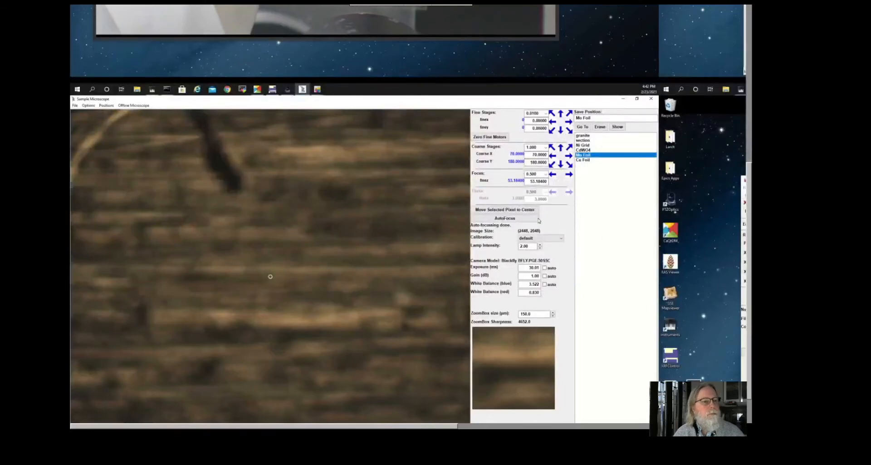
{"action": "left_click", "coordinate": [553, 175]}
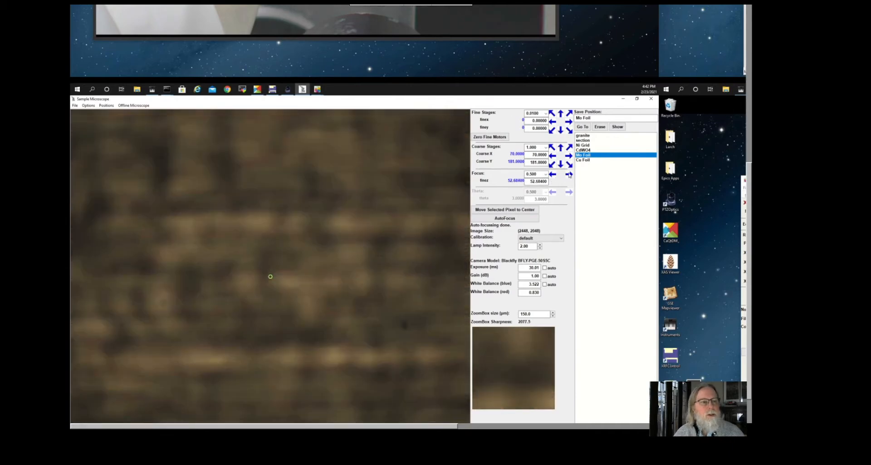
{"action": "left_click", "coordinate": [569, 175]}
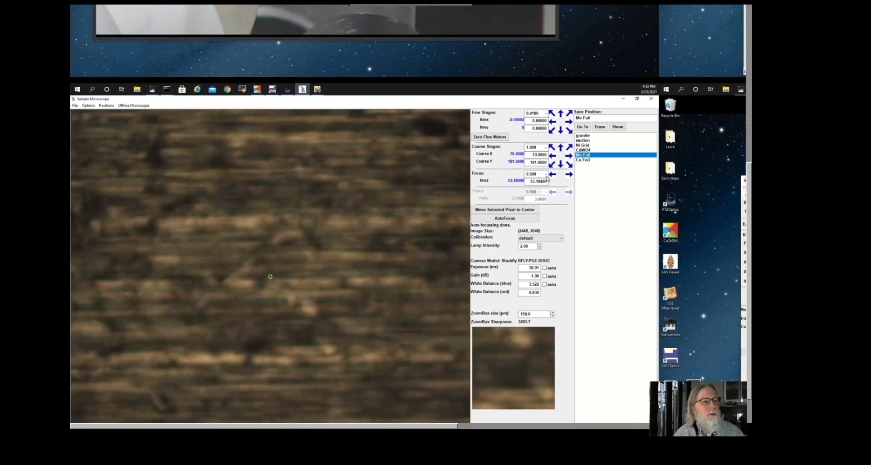
{"action": "left_click", "coordinate": [501, 221]}
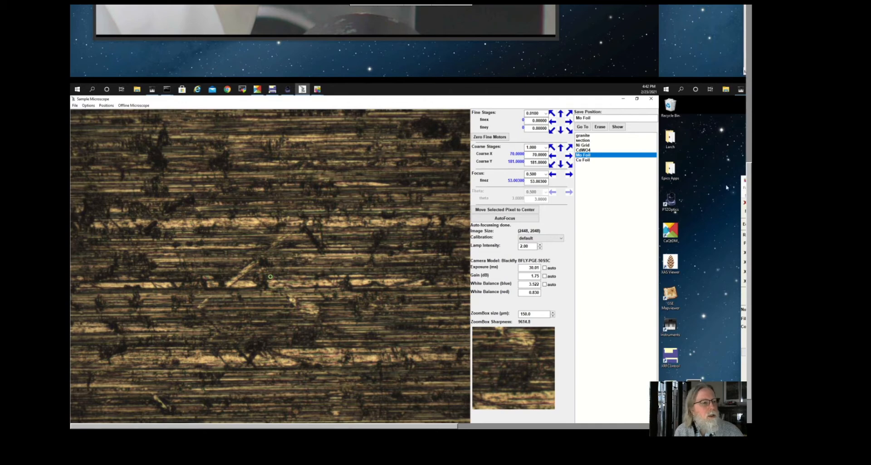
Try coarse stage step sizes of 0.100 and 10.000.
{"action": "left_click_drag", "start_coordinate": [749, 179], "coordinate": [750, 190]}
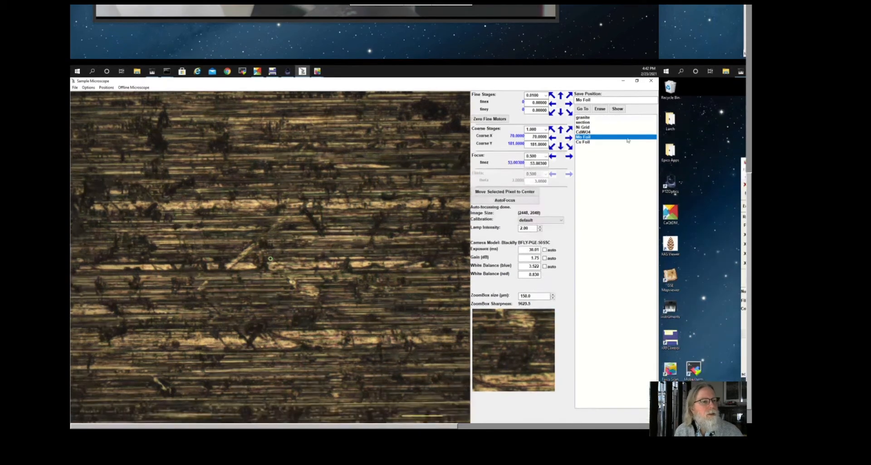
{"action": "left_click", "coordinate": [546, 130]}
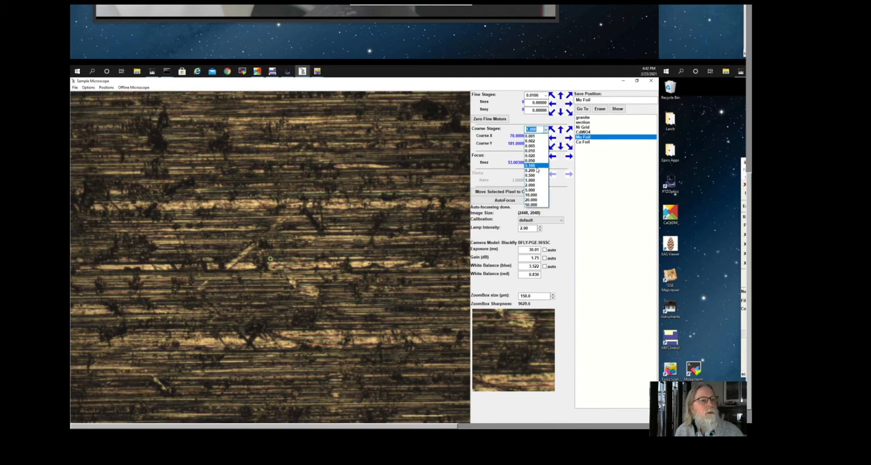
{"action": "left_click", "coordinate": [537, 167]}
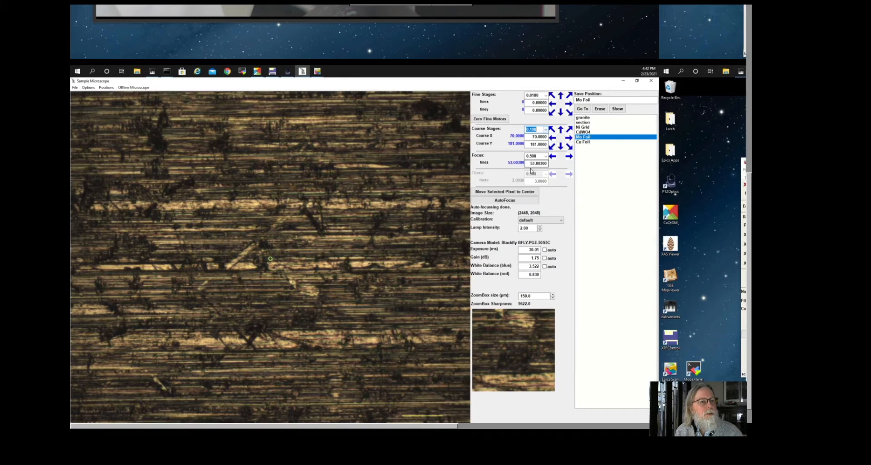
{"action": "left_click", "coordinate": [545, 130]}
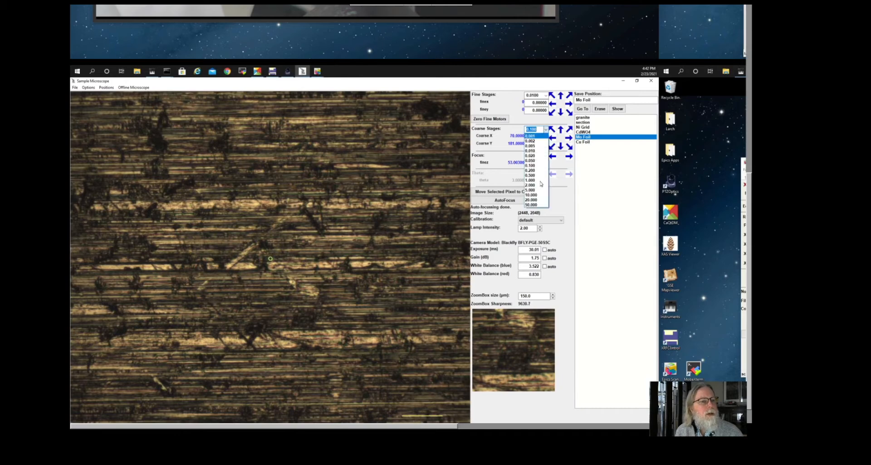
{"action": "left_click", "coordinate": [535, 195]}
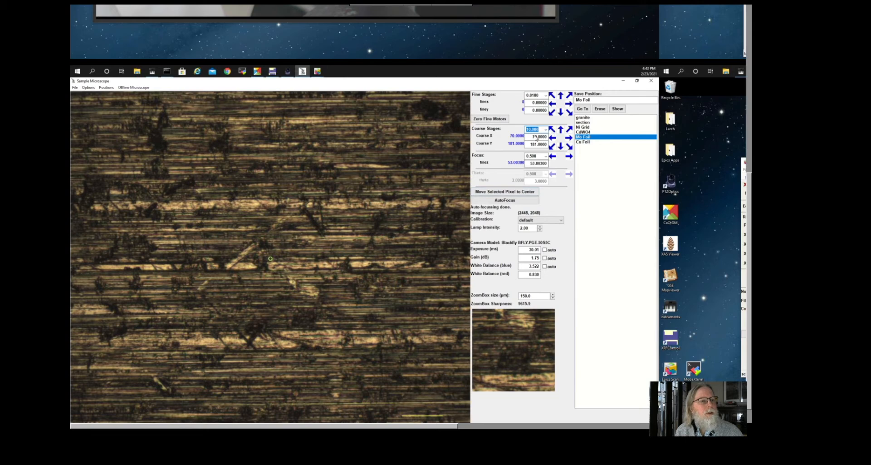
Set the coarse stage step to 0.200 and move the sample to coarse X 70.400 and coarse Y 181.200.
{"action": "left_click", "coordinate": [546, 129]}
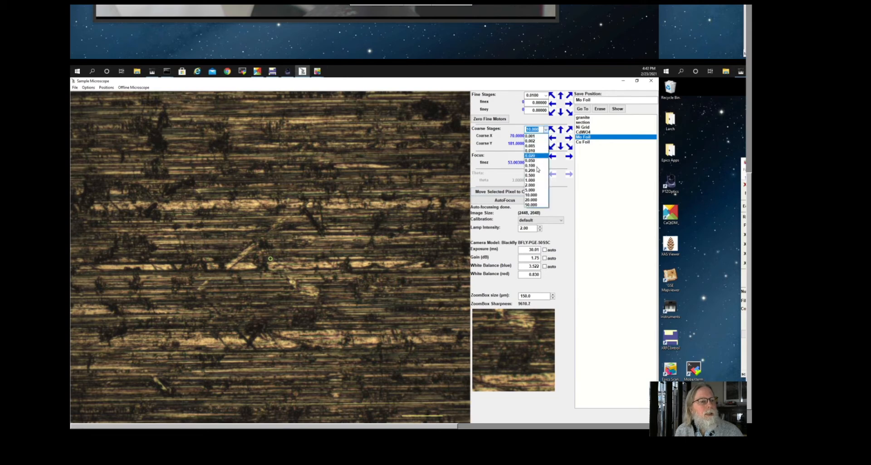
{"action": "left_click", "coordinate": [553, 139]}
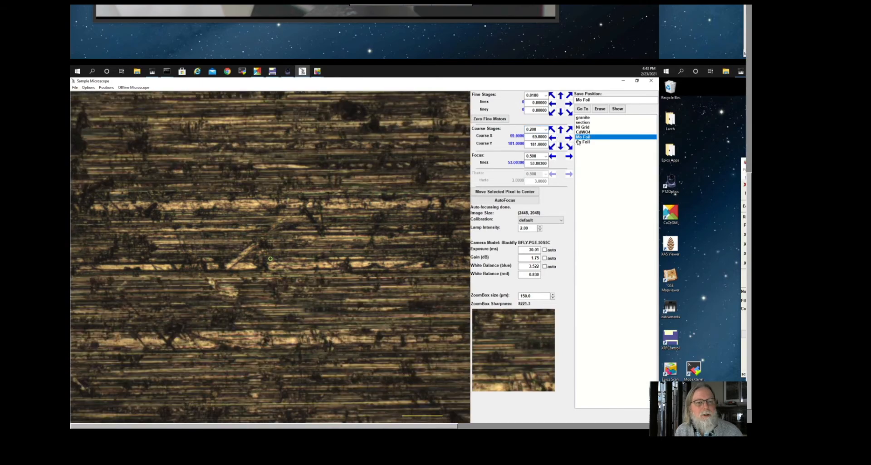
{"action": "left_click", "coordinate": [568, 137]}
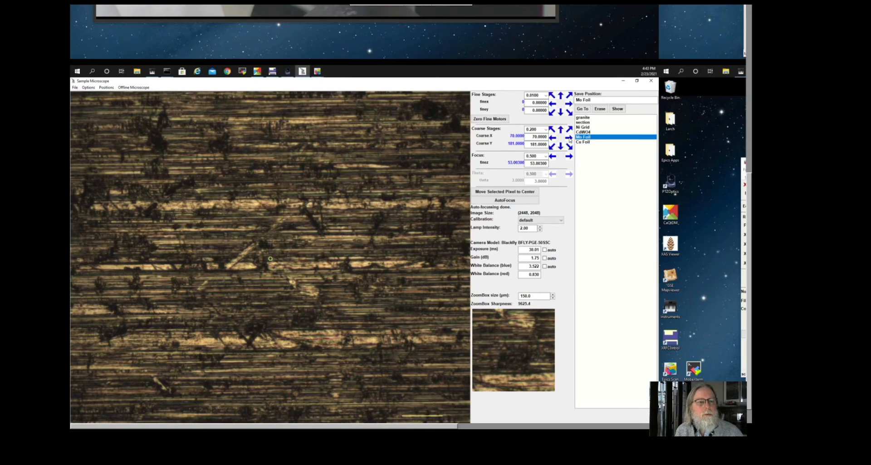
{"action": "left_click", "coordinate": [569, 139]}
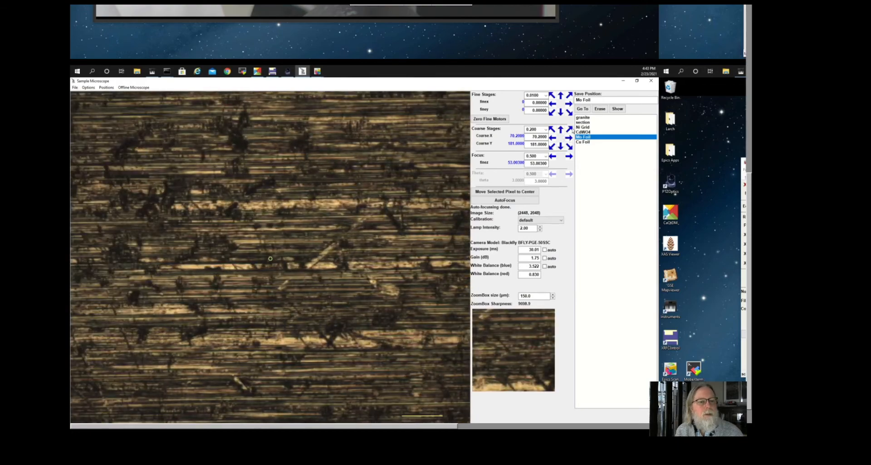
{"action": "left_click", "coordinate": [569, 130]}
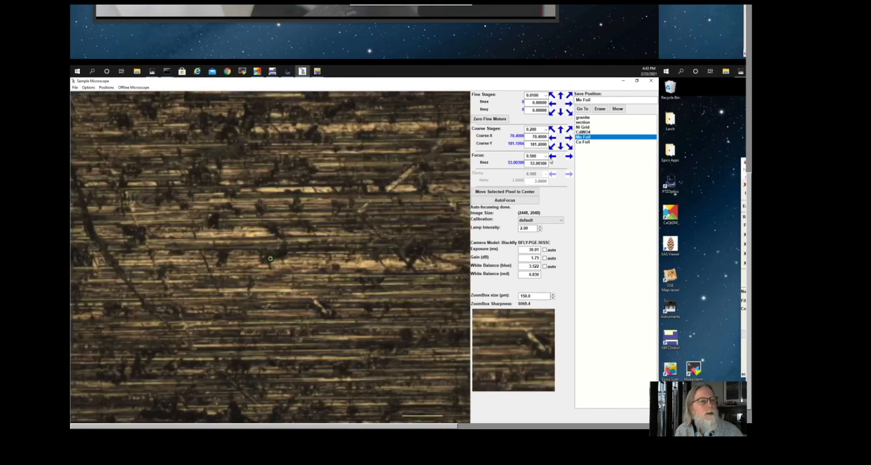
Set the focus step to 0.050 and shift the focus down one step and back up to 53.003.
{"action": "left_click", "coordinate": [545, 156]}
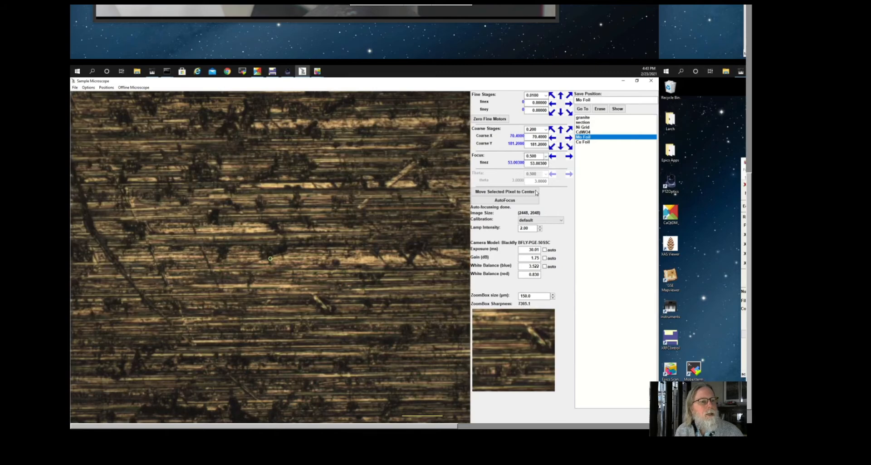
{"action": "left_click", "coordinate": [536, 187]}
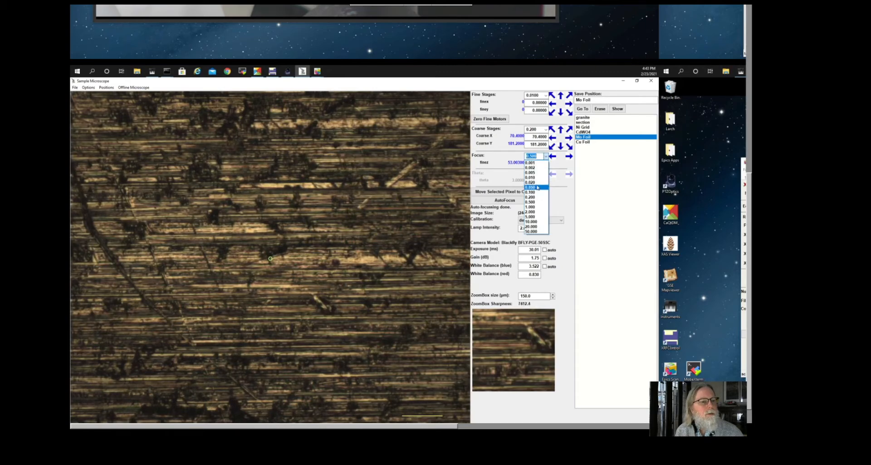
{"action": "left_click", "coordinate": [553, 157]}
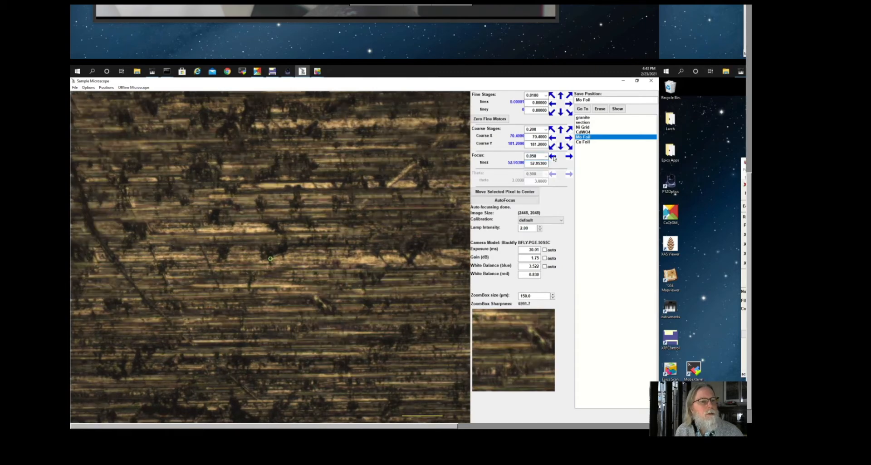
{"action": "left_click", "coordinate": [516, 199]}
{"action": "left_click", "coordinate": [569, 157]}
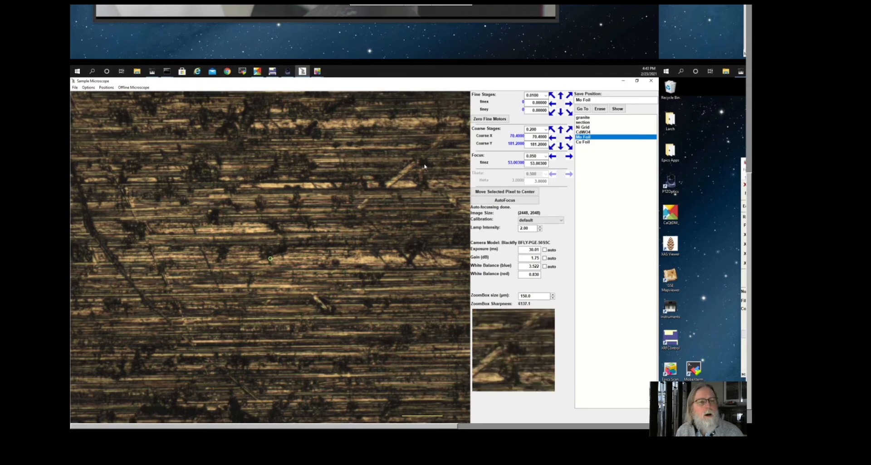
Move the selected surface feature to the centre of the view and save the stage position as "frame".
{"action": "left_click", "coordinate": [493, 192]}
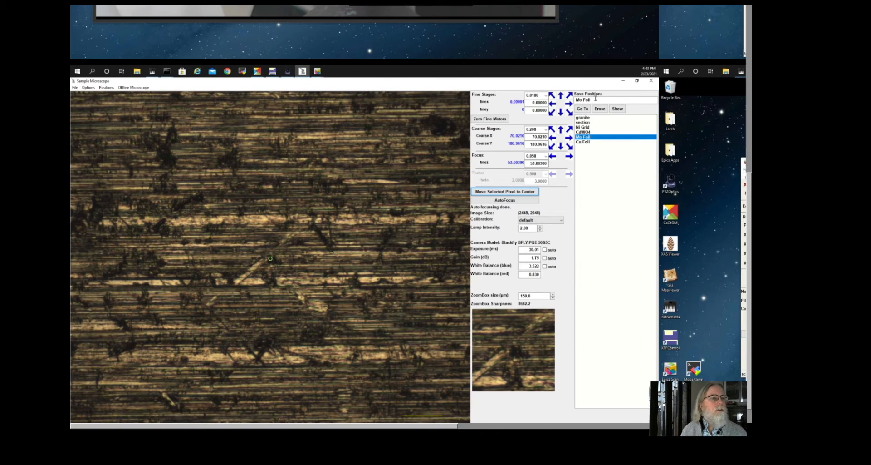
{"action": "triple_click", "coordinate": [576, 100]}
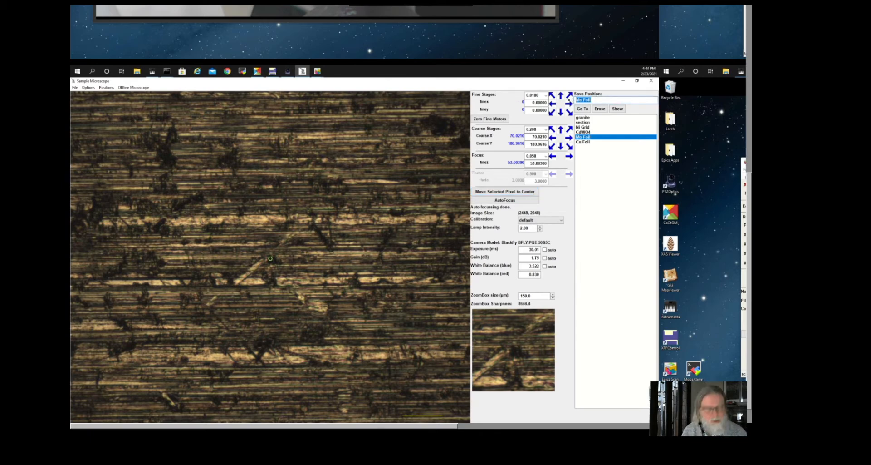
{"action": "type", "text": "frame"}
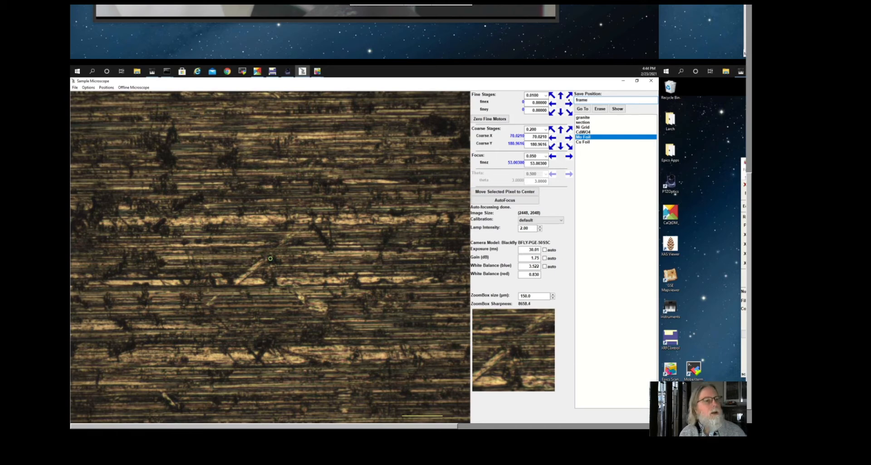
{"action": "key", "text": "Return"}
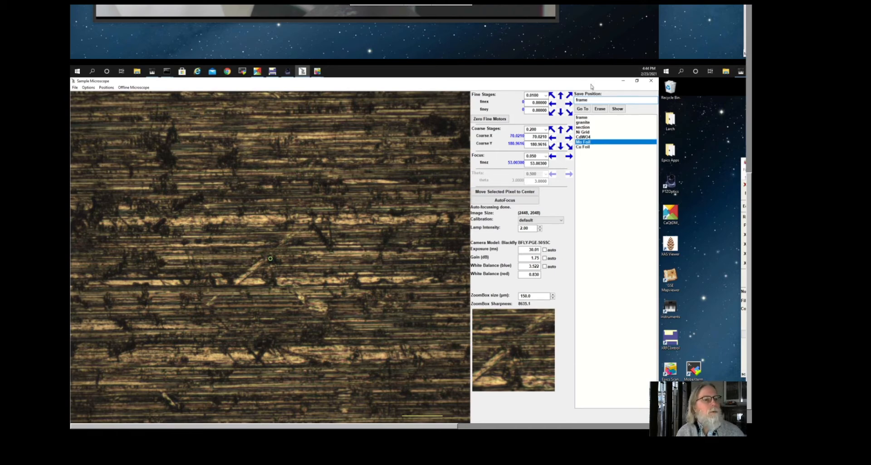
Move the coarse stages three diagonal 0.200 steps away and return all motors to the saved position "frame".
{"action": "left_click", "coordinate": [578, 117]}
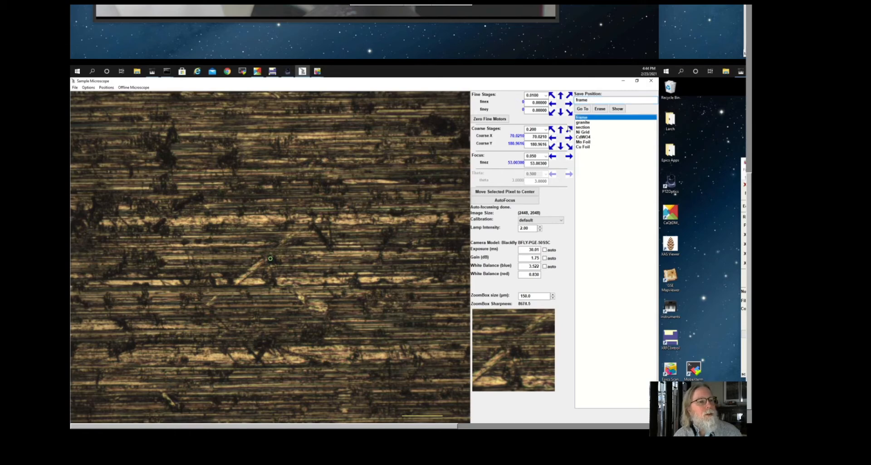
{"action": "left_click", "coordinate": [570, 130]}
{"action": "left_click", "coordinate": [571, 131]}
{"action": "left_click", "coordinate": [570, 131]}
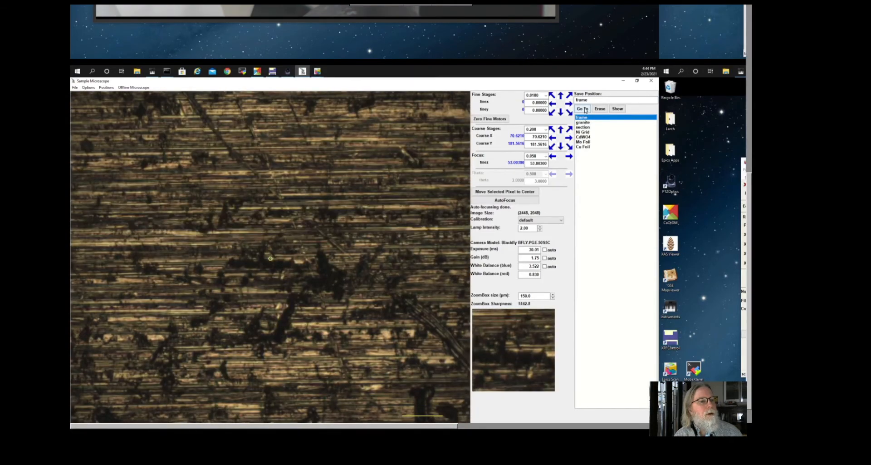
{"action": "left_click", "coordinate": [583, 109]}
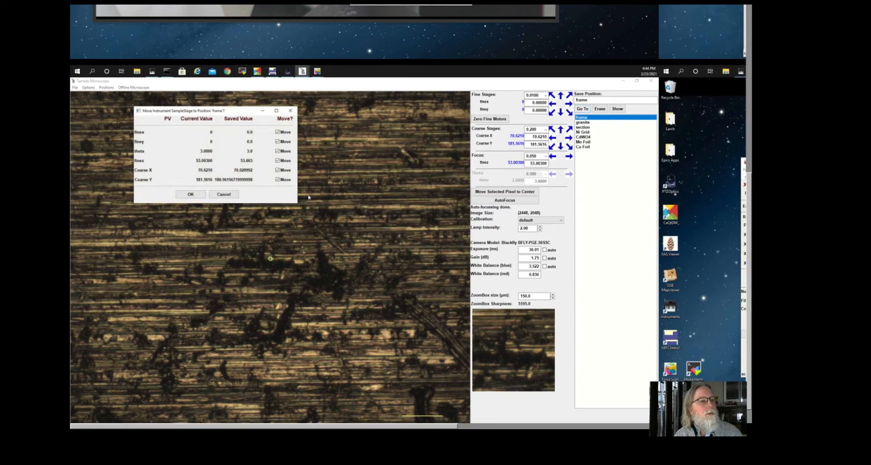
{"action": "left_click", "coordinate": [191, 195]}
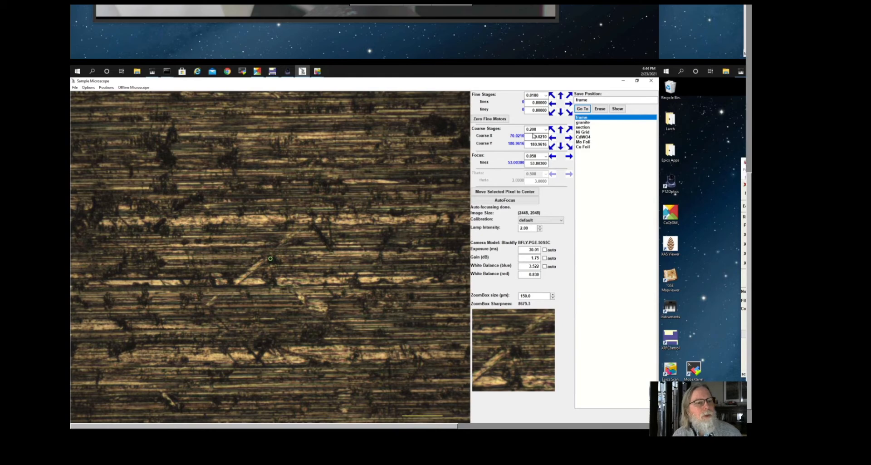
Jog fine X in 0.0100 steps out to 0.07000 and two steps back to 0.05000.
{"action": "left_click", "coordinate": [552, 104]}
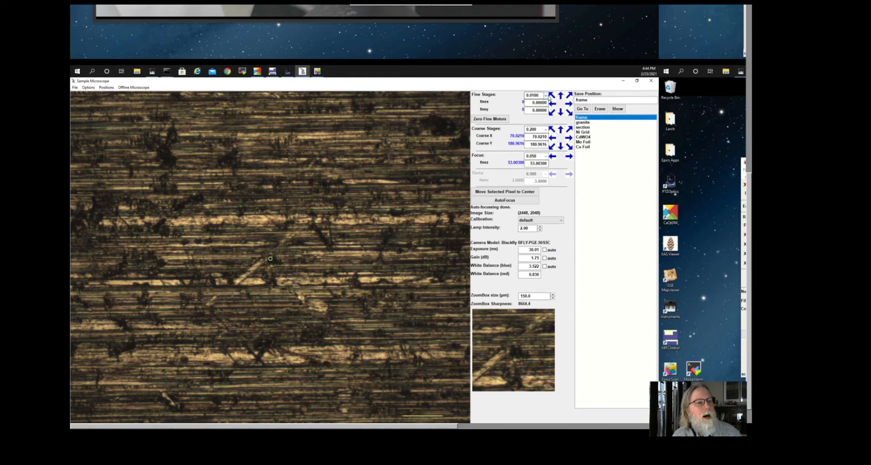
{"action": "left_click", "coordinate": [552, 104]}
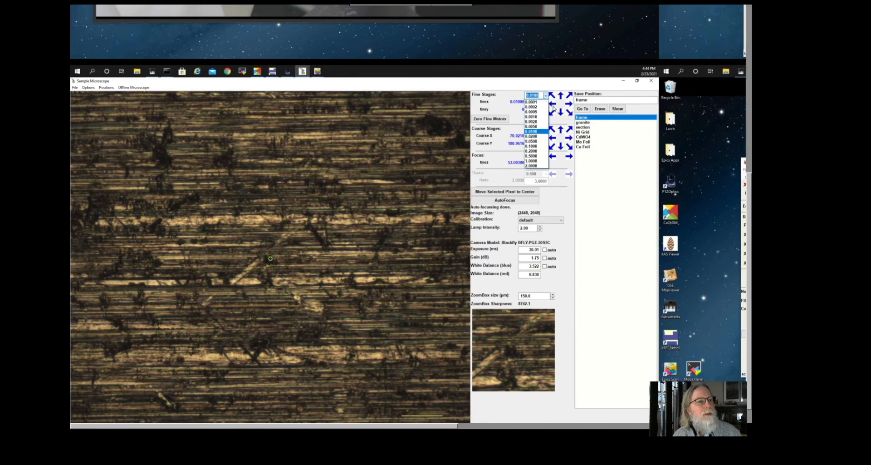
{"action": "left_click", "coordinate": [552, 104]}
{"action": "left_click", "coordinate": [553, 103]}
{"action": "left_click", "coordinate": [553, 104]}
{"action": "left_click", "coordinate": [553, 104]}
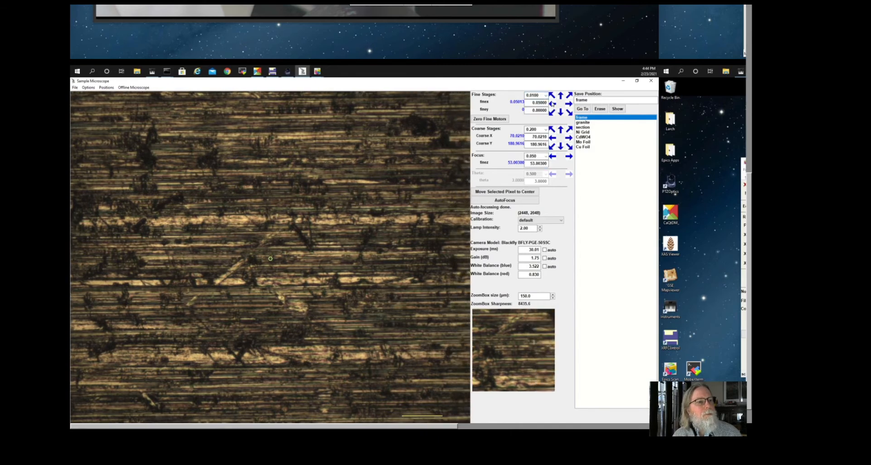
{"action": "left_click", "coordinate": [553, 104]}
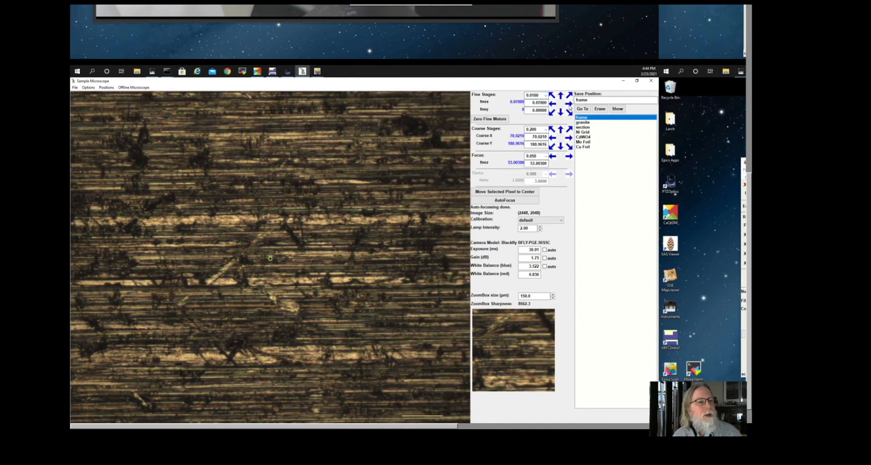
{"action": "left_click", "coordinate": [570, 105]}
{"action": "left_click", "coordinate": [570, 104]}
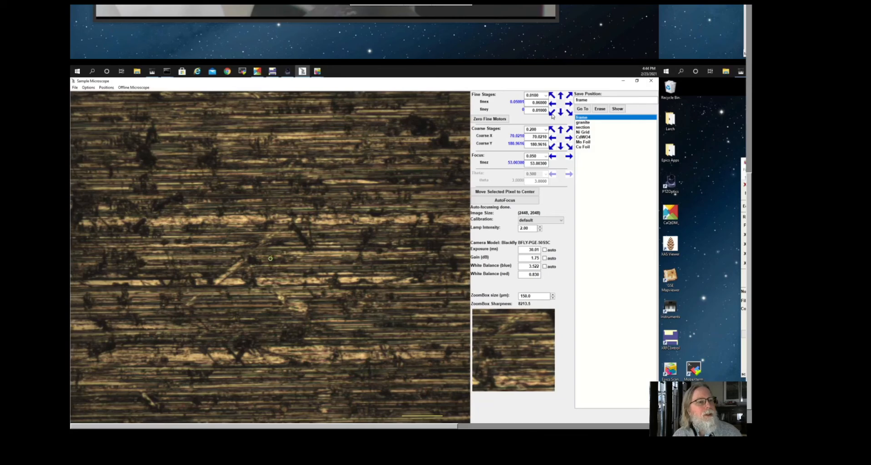
Jog the fine stages diagonally in 0.0100 steps to fine X 0.25000 and fine Y 0.20000, and zero the fine motors.
{"action": "left_click", "coordinate": [552, 113]}
{"action": "left_click", "coordinate": [552, 113]}
{"action": "left_click", "coordinate": [553, 113]}
{"action": "left_click", "coordinate": [553, 114]}
{"action": "left_click", "coordinate": [552, 113]}
{"action": "left_click", "coordinate": [552, 114]}
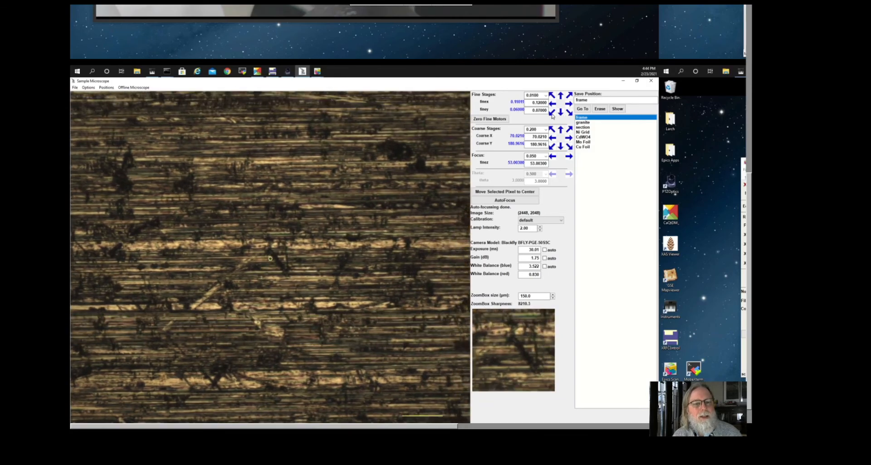
{"action": "left_click", "coordinate": [552, 113]}
{"action": "left_click", "coordinate": [552, 114]}
{"action": "left_click", "coordinate": [553, 114]}
{"action": "left_click", "coordinate": [552, 113]}
{"action": "left_click", "coordinate": [552, 113]}
{"action": "left_click", "coordinate": [552, 113]}
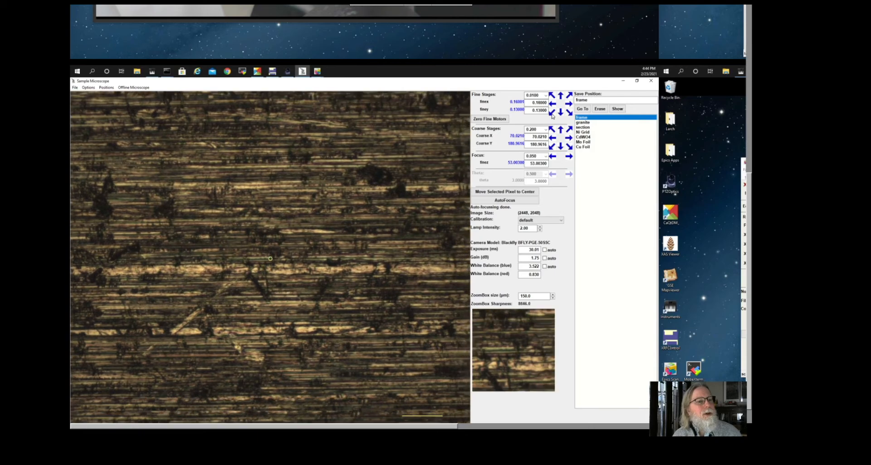
{"action": "left_click", "coordinate": [553, 114]}
{"action": "left_click", "coordinate": [552, 114]}
{"action": "left_click", "coordinate": [552, 114]}
{"action": "left_click", "coordinate": [552, 113]}
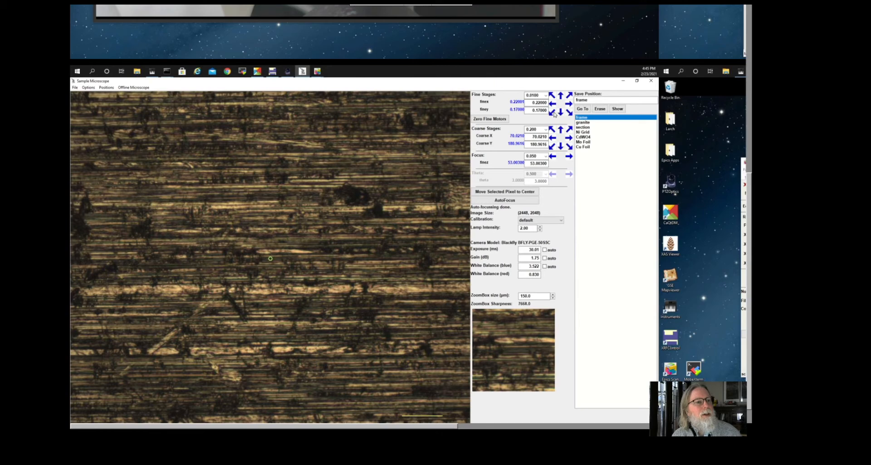
{"action": "left_click", "coordinate": [553, 113]}
{"action": "left_click", "coordinate": [553, 113]}
{"action": "left_click", "coordinate": [553, 113]}
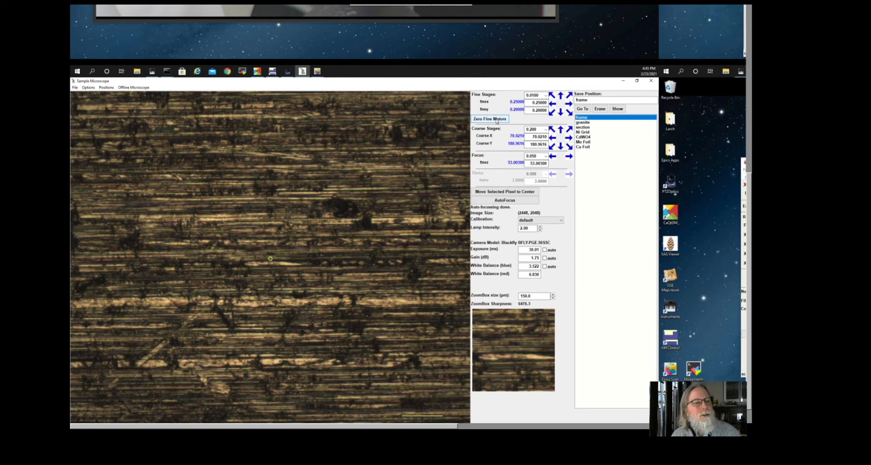
{"action": "left_click", "coordinate": [497, 121]}
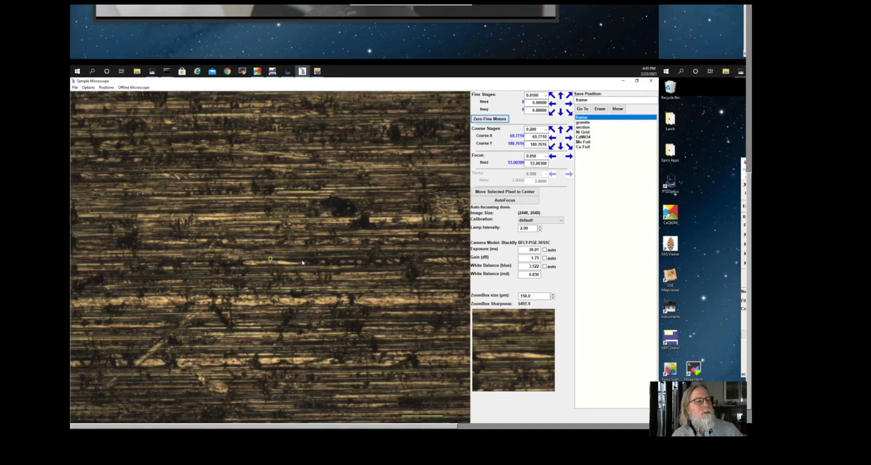
Move the sample stage to the saved position "granite" and centre the dark spot up and to the right of the view's centre.
{"action": "left_click", "coordinate": [585, 123]}
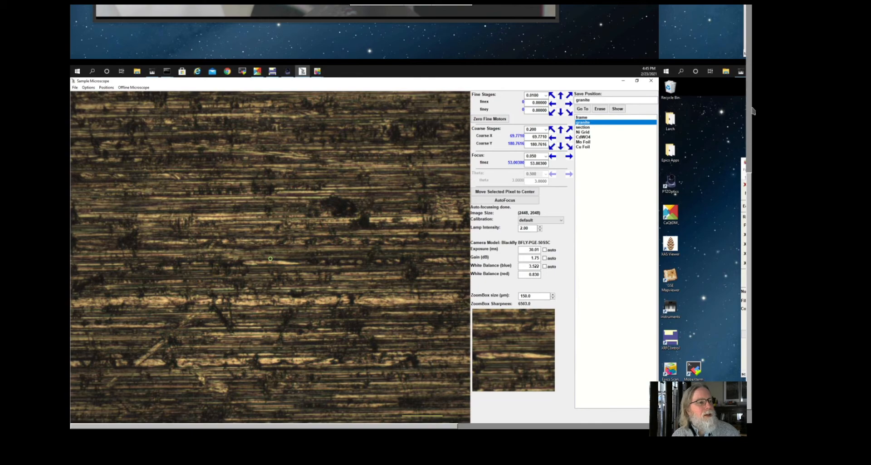
{"action": "left_click_drag", "start_coordinate": [750, 179], "coordinate": [749, 73]}
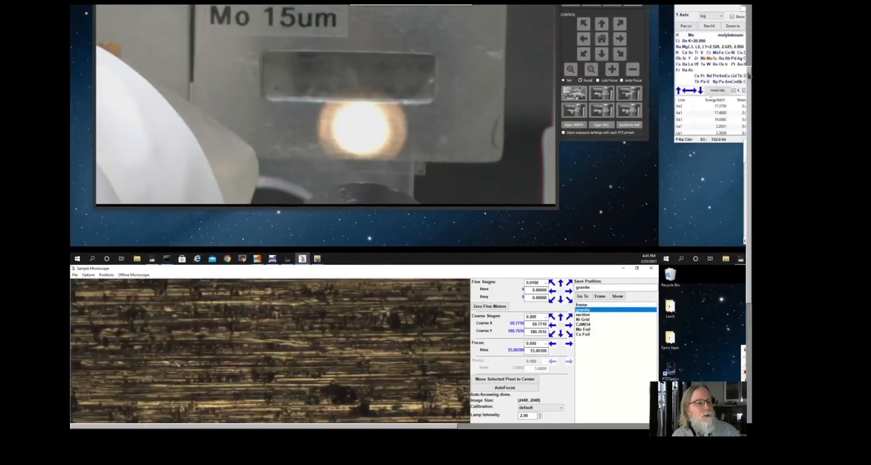
{"action": "left_click", "coordinate": [583, 296]}
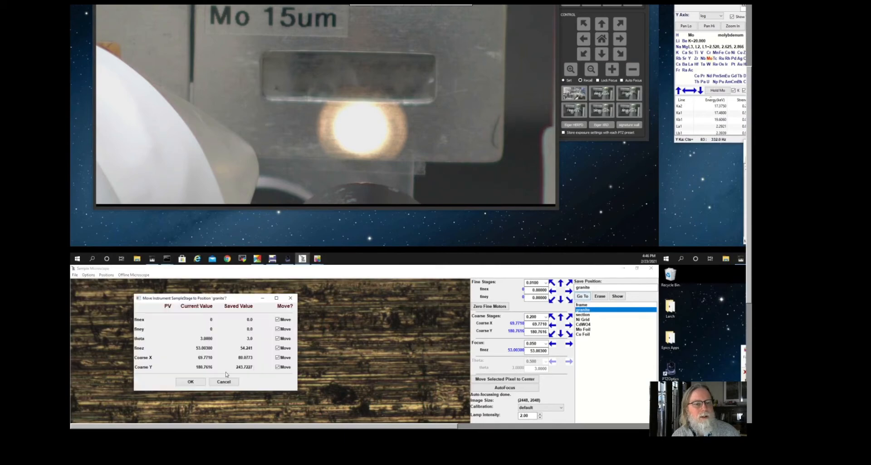
{"action": "left_click", "coordinate": [191, 381]}
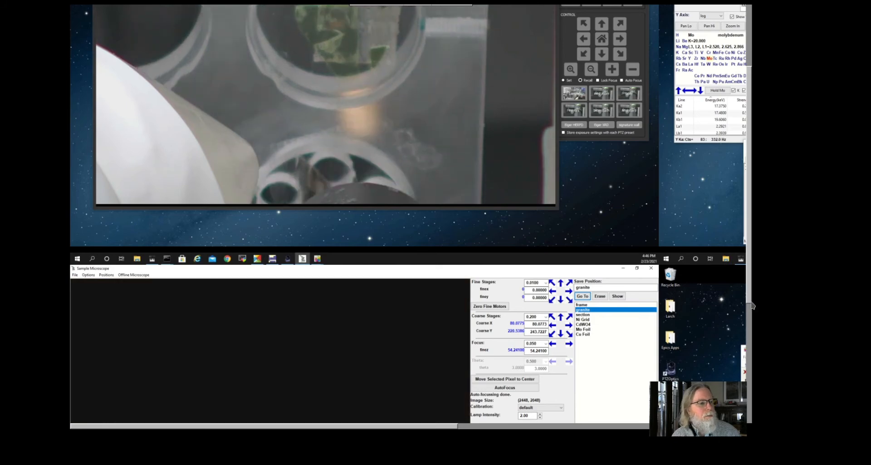
{"action": "left_click_drag", "start_coordinate": [748, 295], "coordinate": [751, 419]}
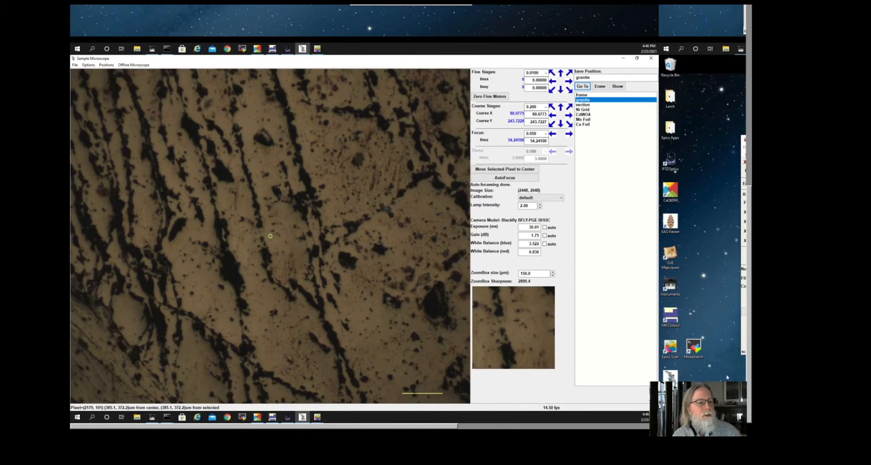
{"action": "left_click", "coordinate": [360, 162]}
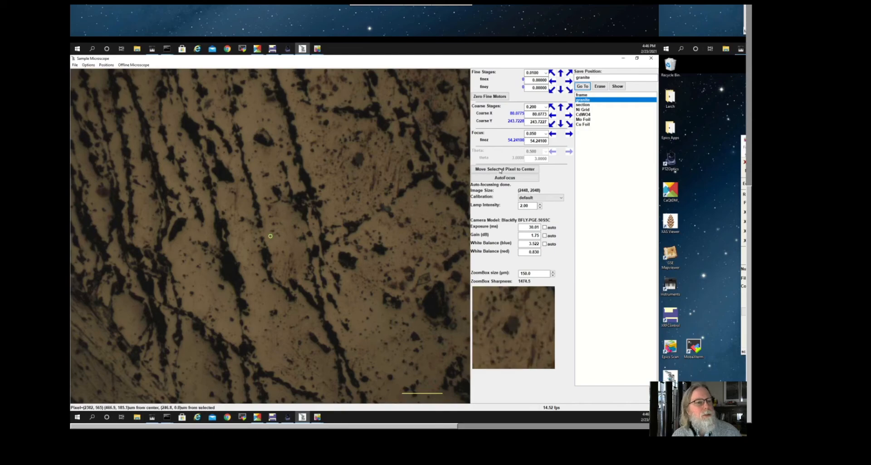
{"action": "left_click", "coordinate": [488, 170]}
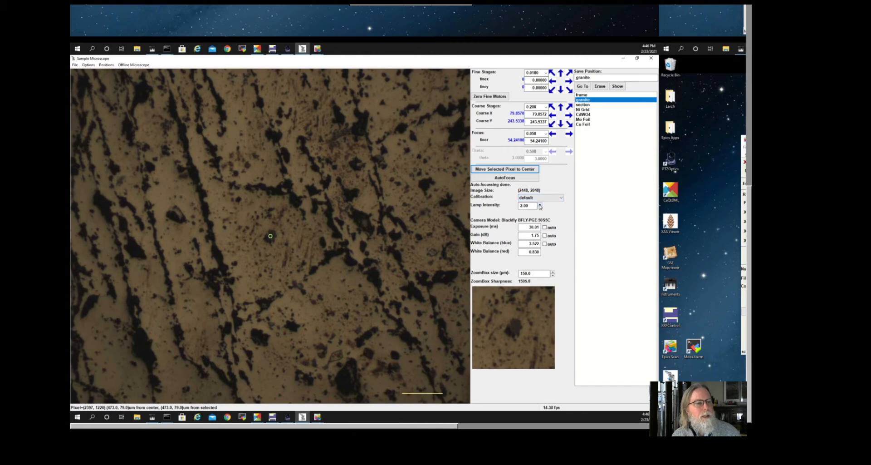
Raise the lamp intensity to 2.30 and lower it to 2.20.
{"action": "left_click", "coordinate": [540, 205]}
{"action": "left_click", "coordinate": [540, 205]}
{"action": "left_click", "coordinate": [540, 205]}
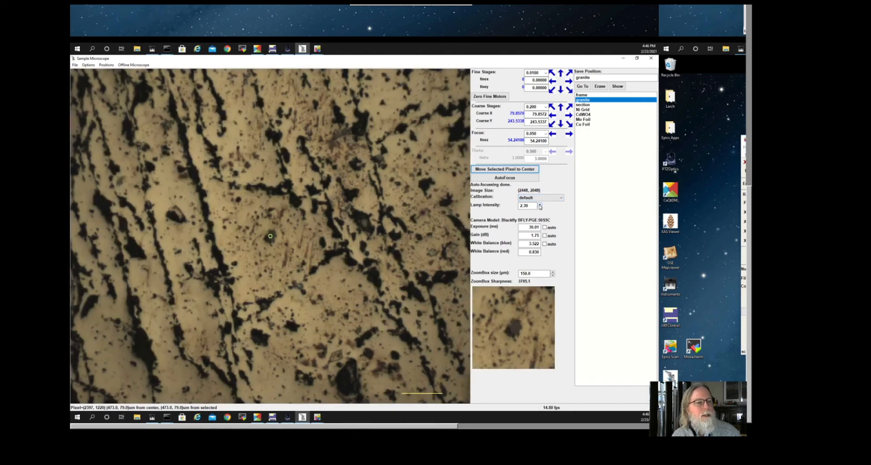
{"action": "left_click", "coordinate": [540, 208]}
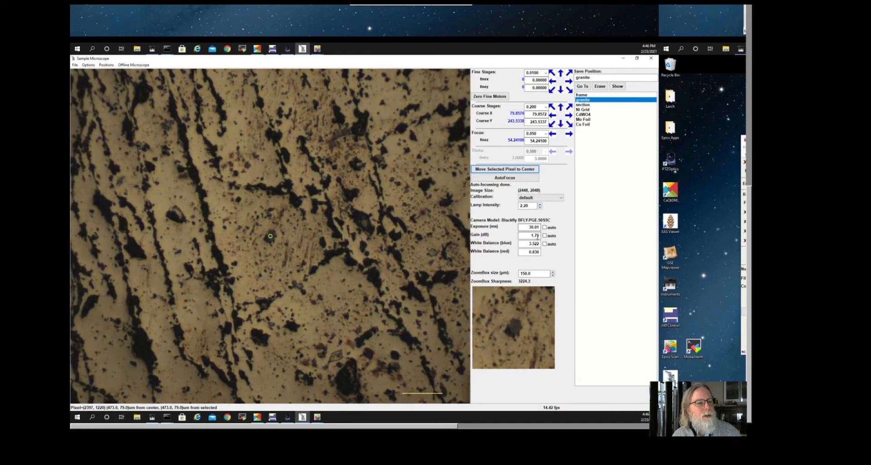
Set the camera gain to 10 dB.
{"action": "double_click", "coordinate": [537, 236]}
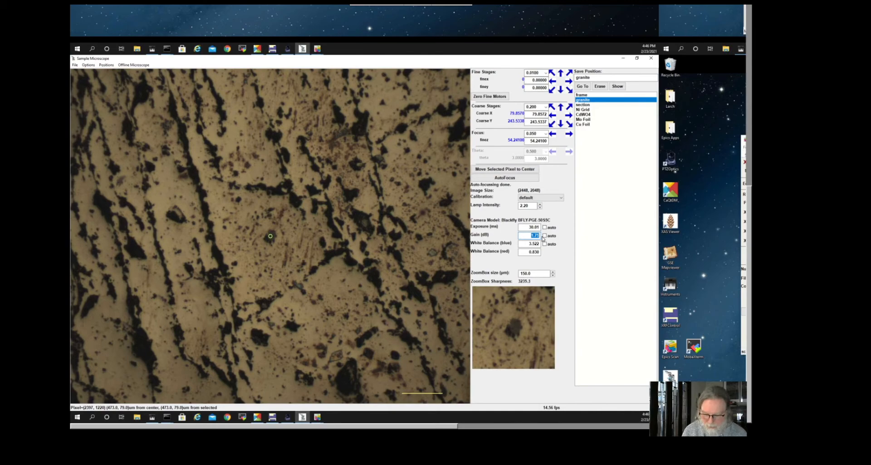
{"action": "type", "text": "1"}
{"action": "key", "text": "Return"}
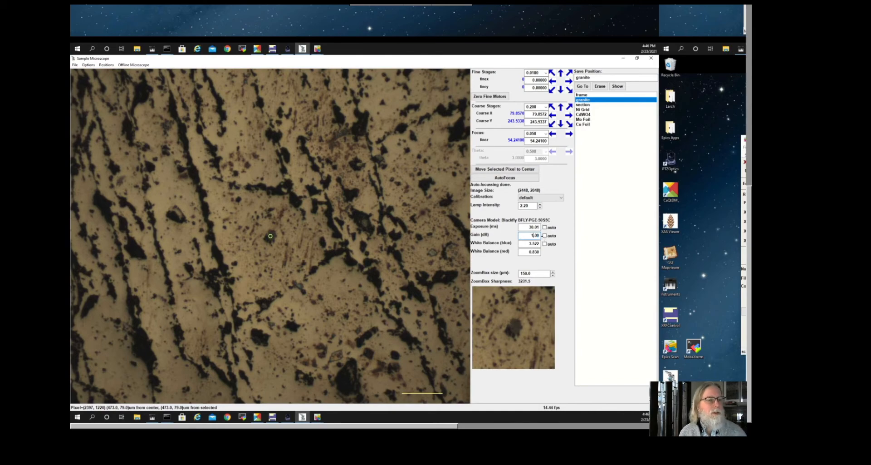
{"action": "type", "text": "0"}
{"action": "key", "text": "Return"}
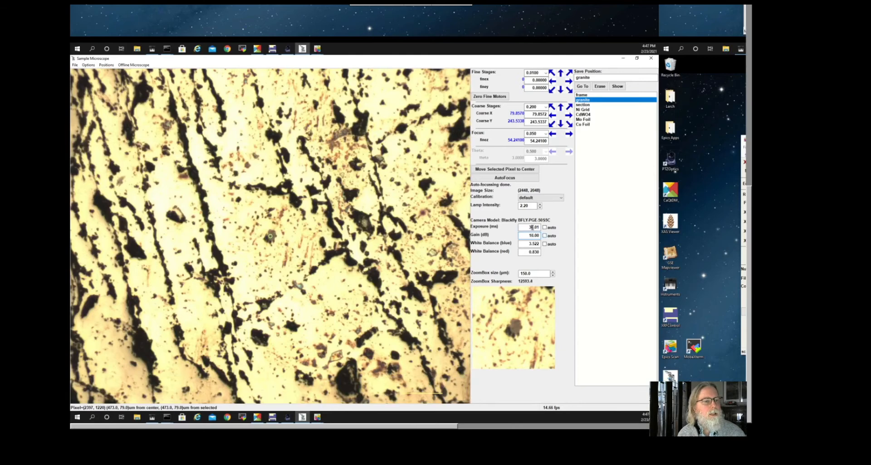
Set the lamp intensity to 2.30 and reduce it to 0.30.
{"action": "left_click", "coordinate": [531, 227]}
{"action": "key", "text": "BackSpace"}
{"action": "key", "text": "BackSpace"}
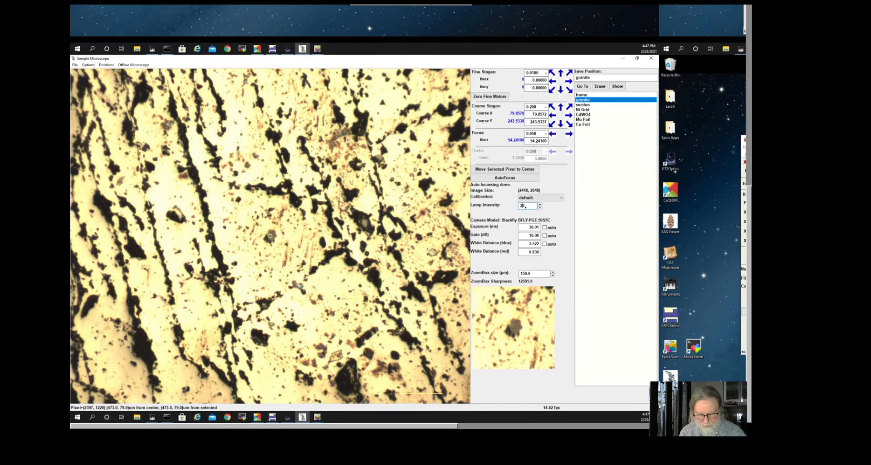
{"action": "type", "text": ".3"}
{"action": "key", "text": "Return"}
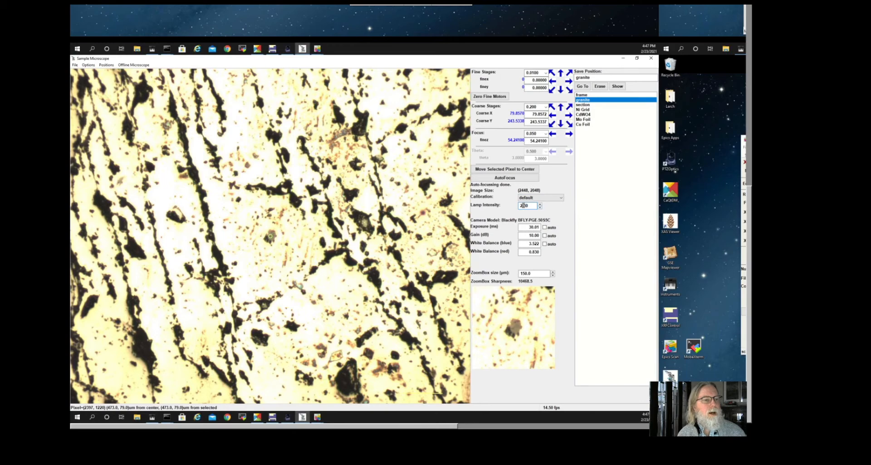
{"action": "key", "text": "BackSpace"}
{"action": "type", "text": "0"}
{"action": "key", "text": "Return"}
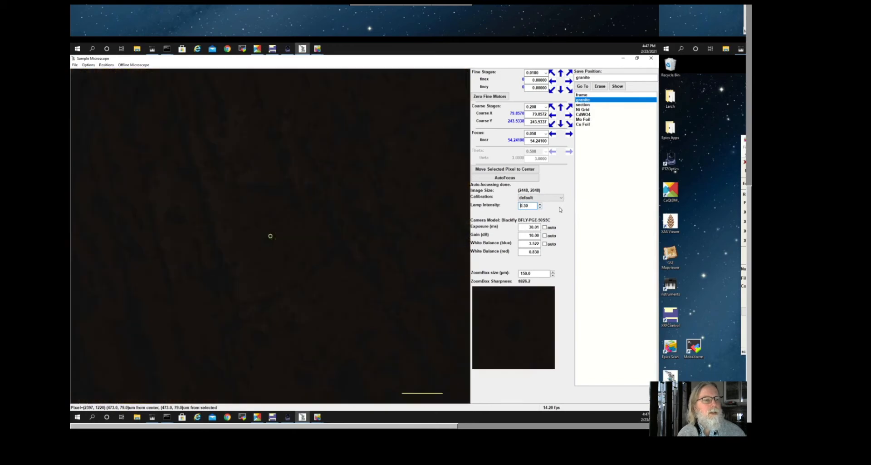
Raise the camera gain to 40 dB for the dimmed lamp.
{"action": "left_click", "coordinate": [532, 235]}
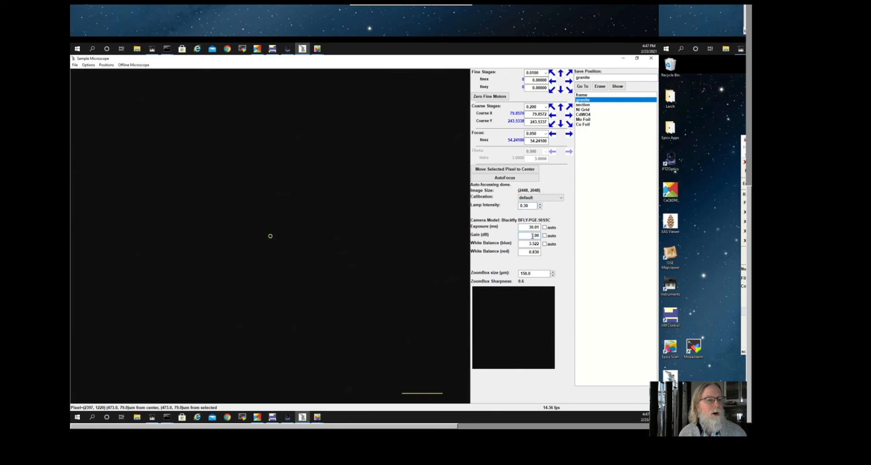
{"action": "type", "text": "40"}
{"action": "key", "text": "Return"}
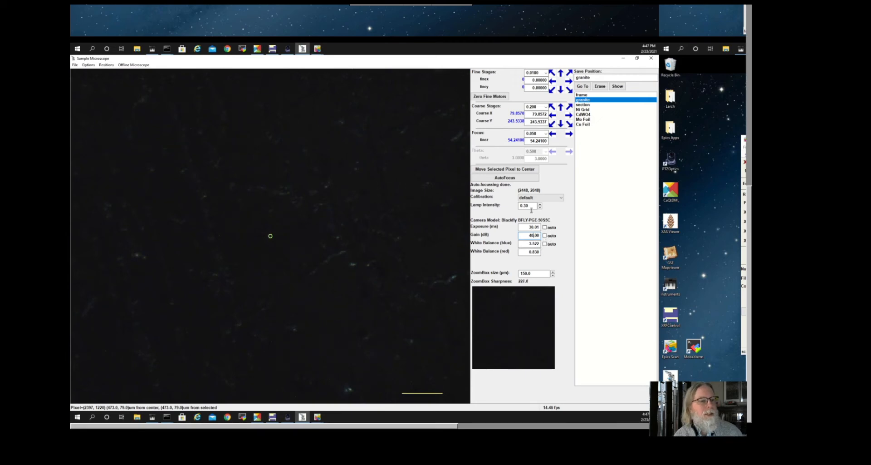
Lower the camera gain to 4 dB and raise the lamp intensity to 2.00.
{"action": "left_click", "coordinate": [540, 205]}
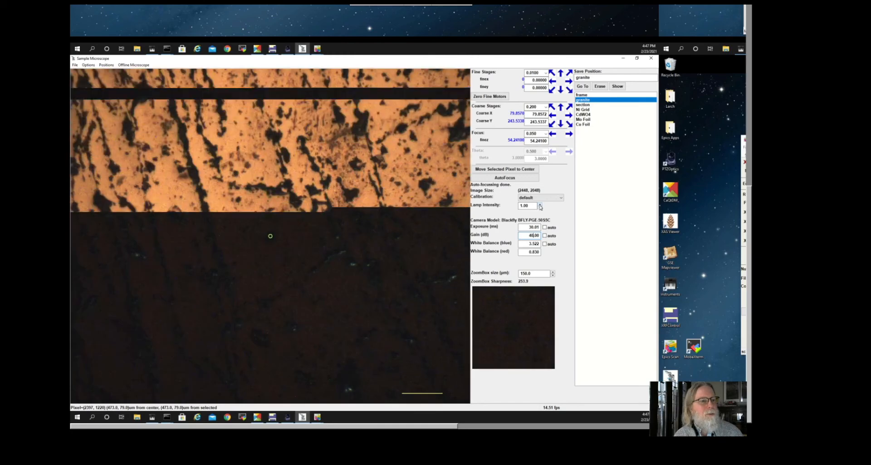
{"action": "left_click", "coordinate": [540, 205]}
{"action": "left_click", "coordinate": [540, 205]}
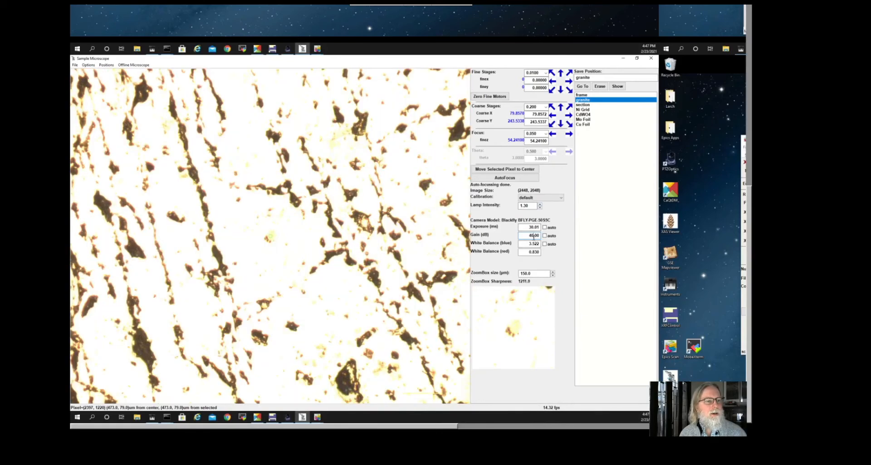
{"action": "key", "text": "BackSpace"}
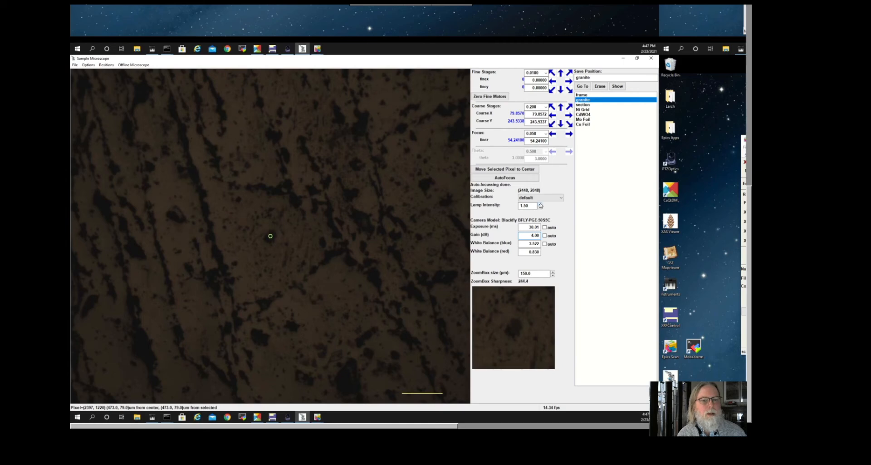
{"action": "left_click", "coordinate": [541, 204]}
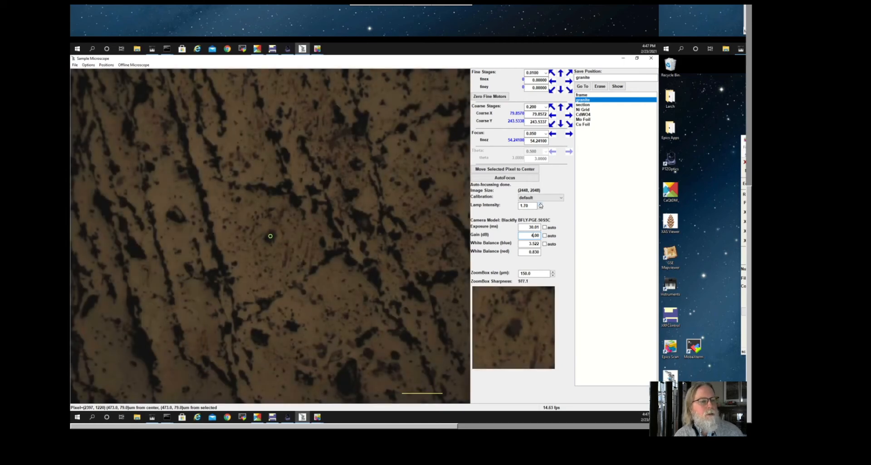
{"action": "left_click", "coordinate": [541, 204]}
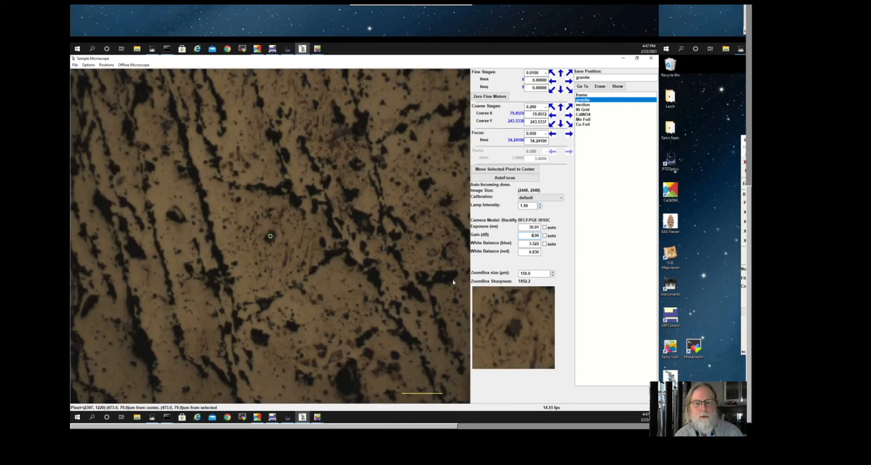
{"action": "left_click", "coordinate": [540, 205]}
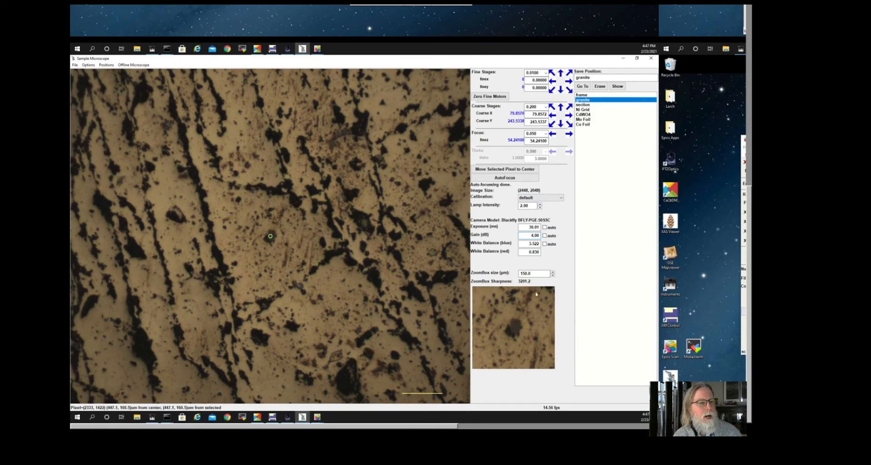
Select a dark grain in the microscope image, set the zoom box size to 50 µm, and jog the focus by 0.050 back to 54.241.
{"action": "left_click", "coordinate": [425, 185]}
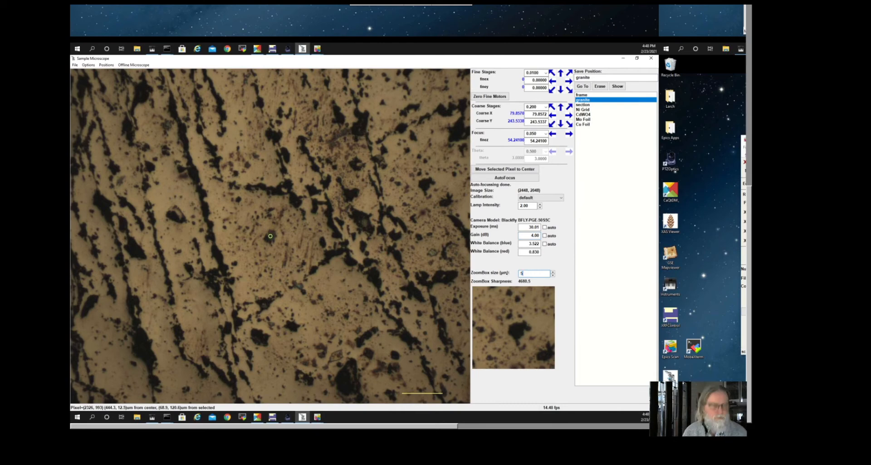
{"action": "key", "text": "Return"}
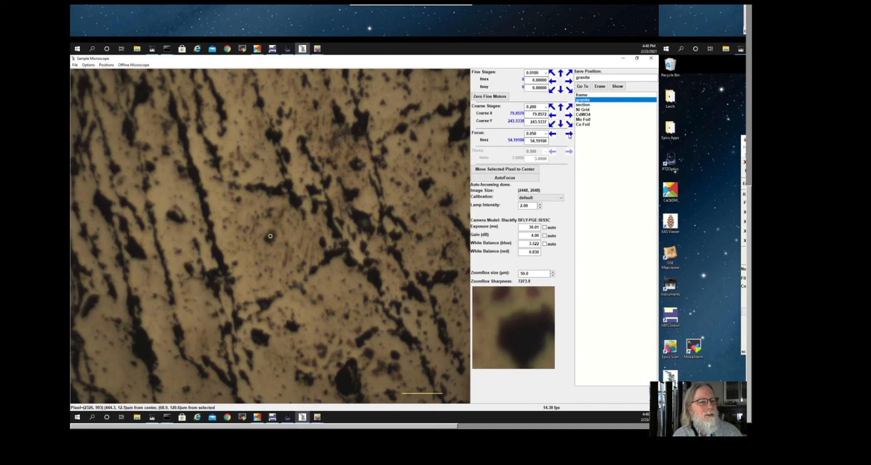
{"action": "left_click", "coordinate": [569, 135]}
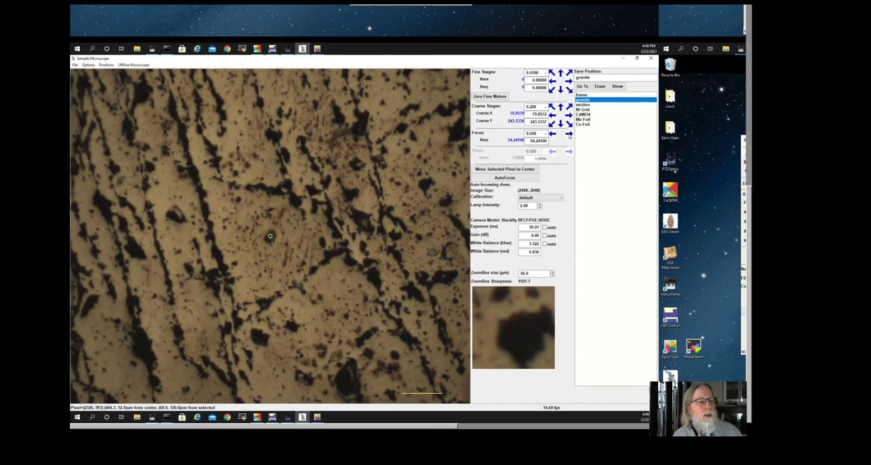
{"action": "left_click", "coordinate": [569, 134]}
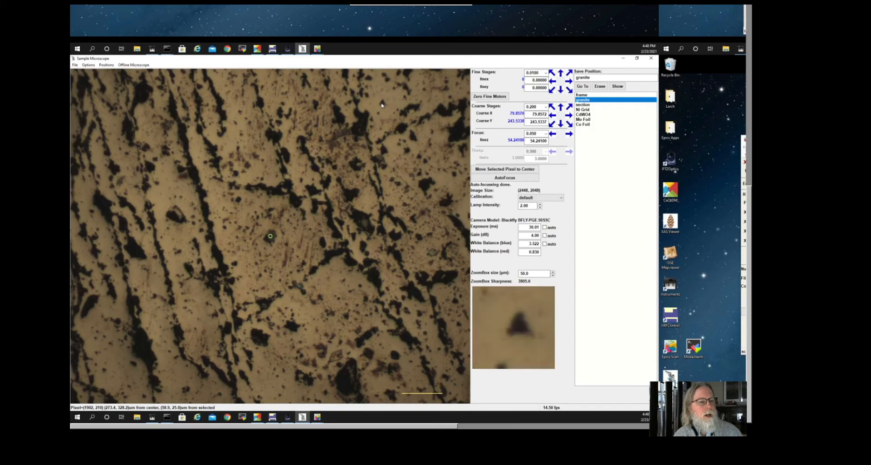
Move the selected small dark speck to the image center and set the zoom box size to 100 µm.
{"action": "left_click", "coordinate": [498, 170]}
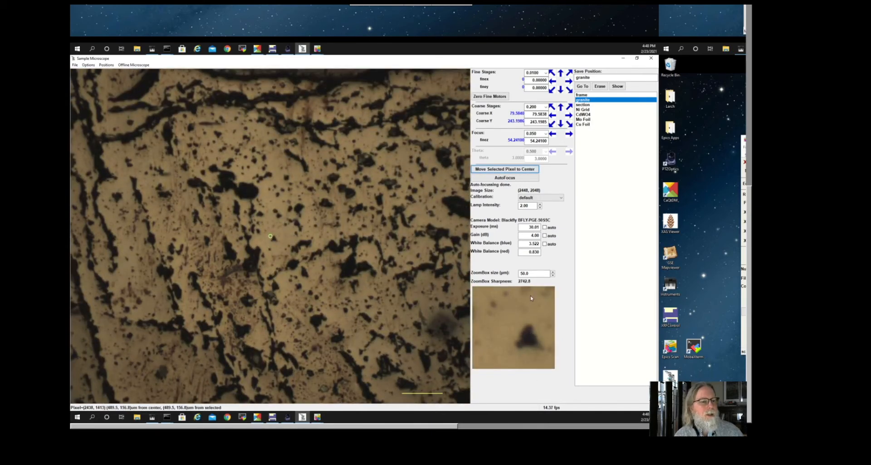
{"action": "left_click_drag", "start_coordinate": [537, 273], "coordinate": [518, 273]}
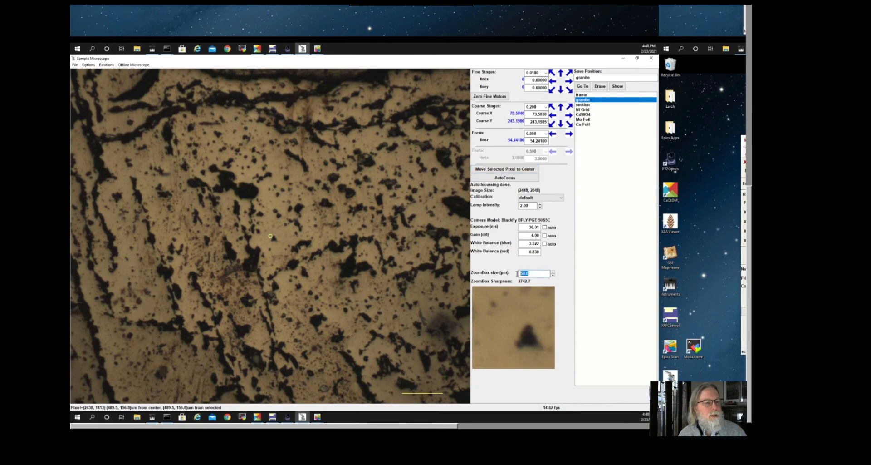
{"action": "type", "text": "100"}
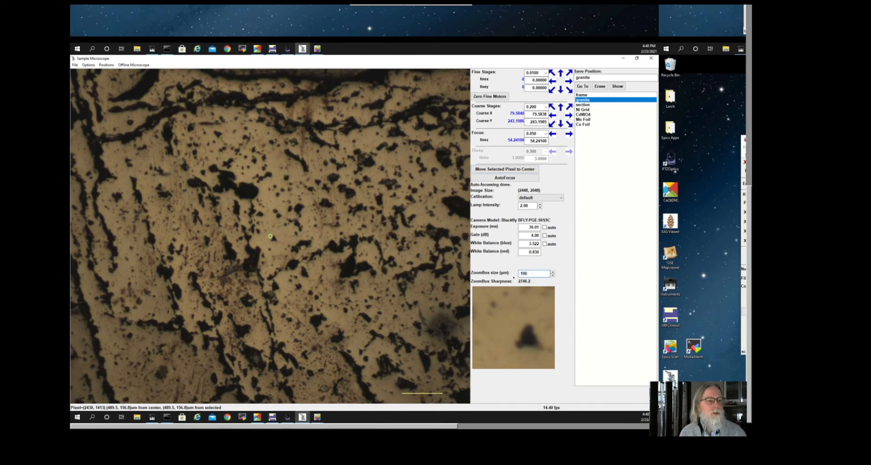
{"action": "key", "text": "Return"}
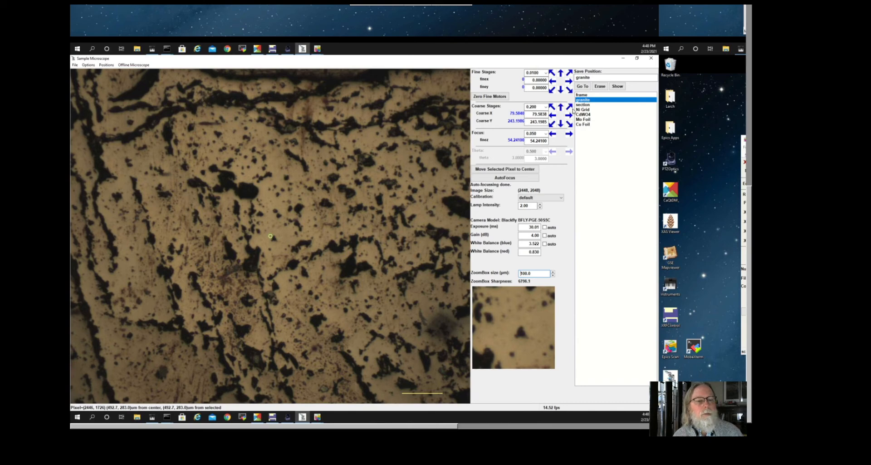
Move the sample stage to the saved position "granite" and save that location as "granite1 a".
{"action": "left_click", "coordinate": [583, 86]}
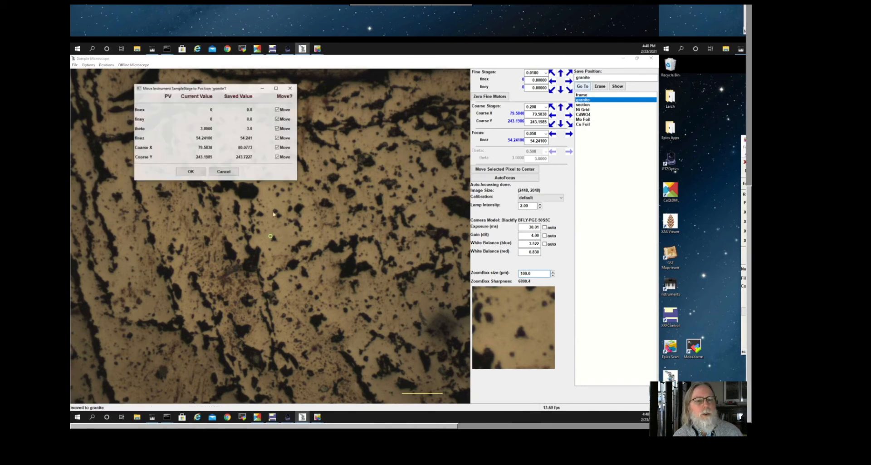
{"action": "left_click", "coordinate": [191, 172]}
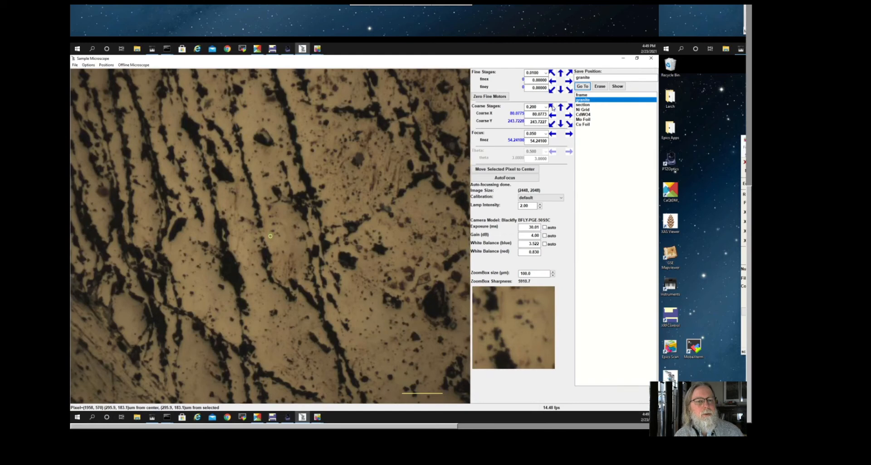
{"action": "left_click", "coordinate": [591, 78]}
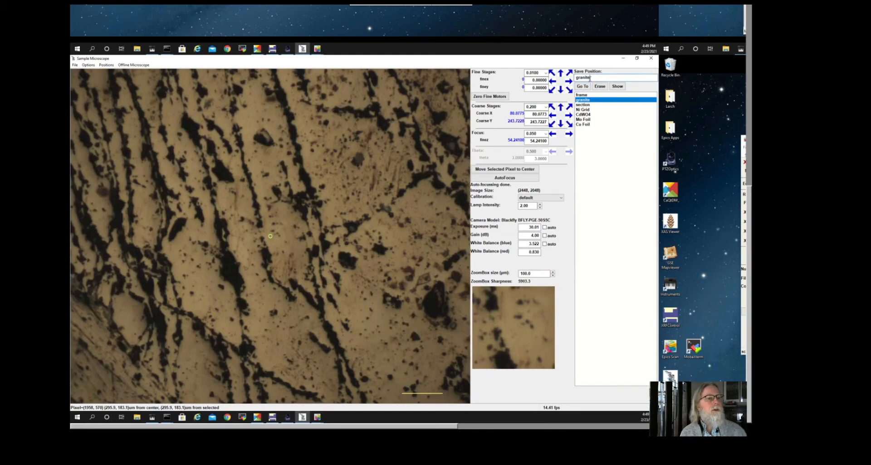
{"action": "type", "text": "1"}
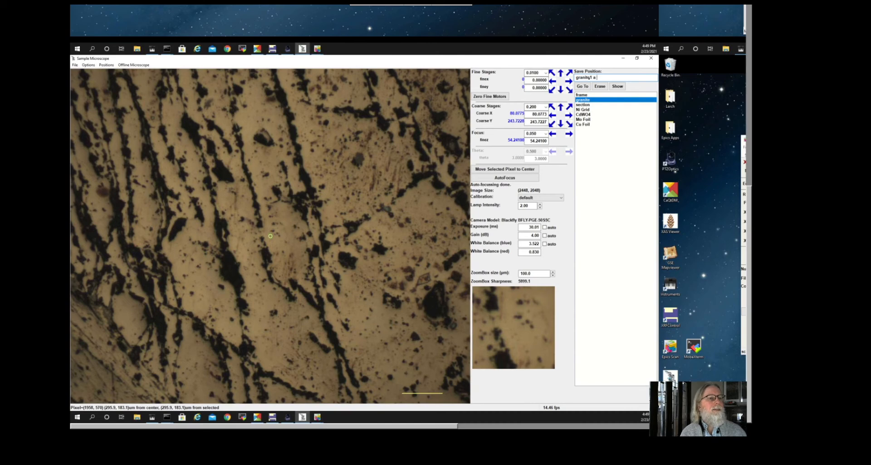
{"action": "type", "text": " a"}
{"action": "key", "text": "Return"}
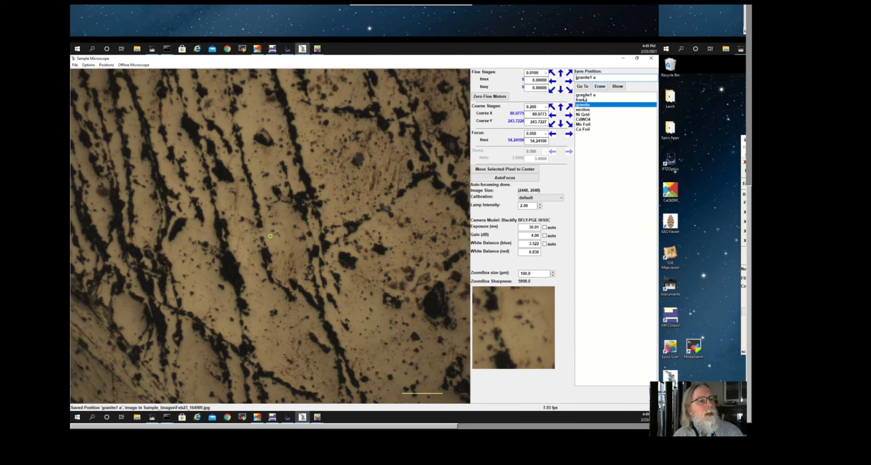
View the saved image of position "granite1 a" in its own window and close it.
{"action": "left_click", "coordinate": [584, 95]}
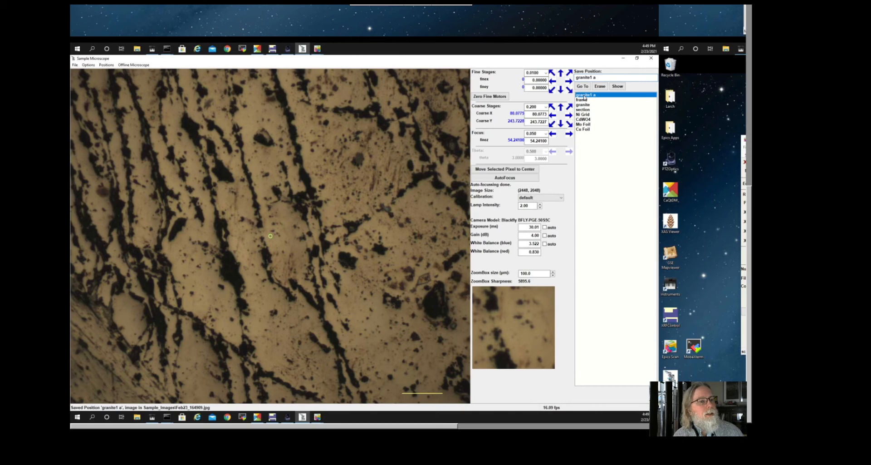
{"action": "left_click", "coordinate": [618, 86]}
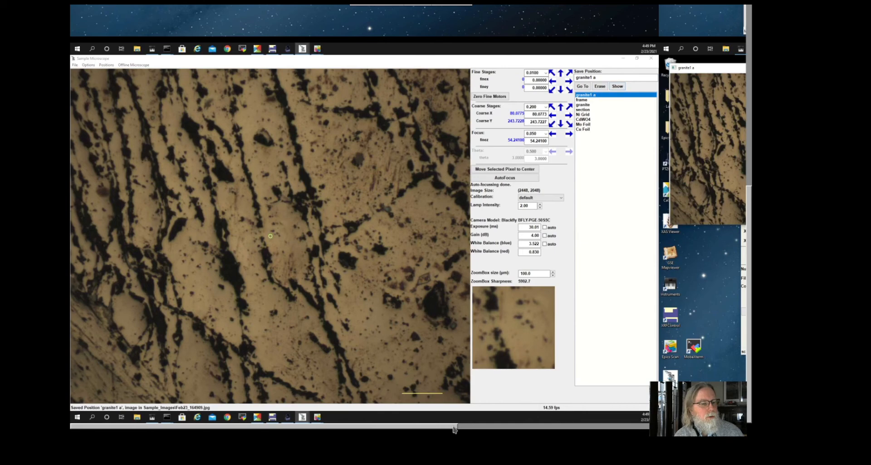
{"action": "left_click_drag", "start_coordinate": [454, 429], "coordinate": [601, 428]}
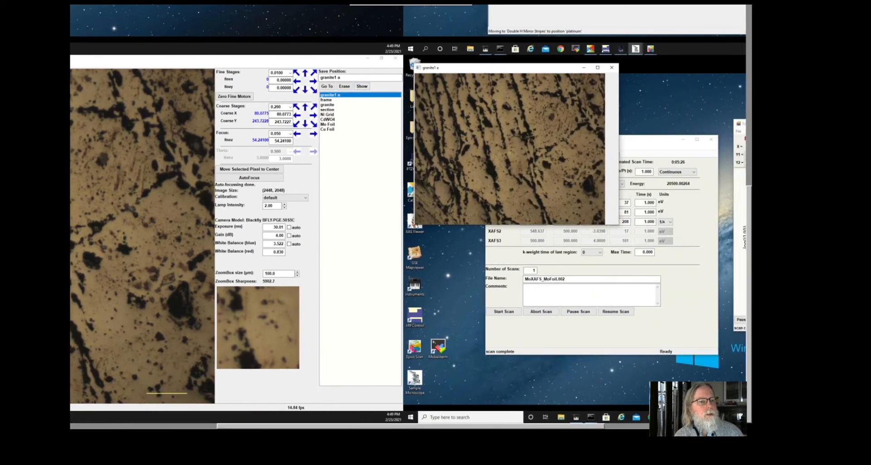
{"action": "left_click", "coordinate": [612, 68]}
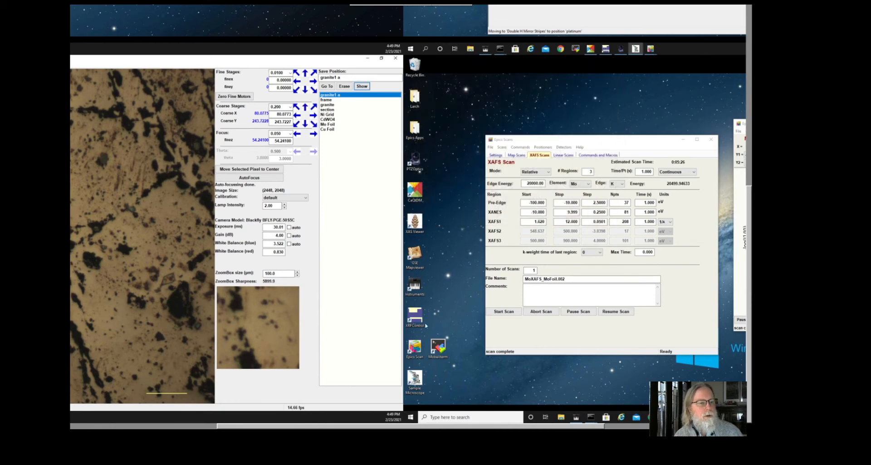
Switch to File Explorer and open the Demo folder inside 2021.1.
{"action": "left_click", "coordinate": [561, 420]}
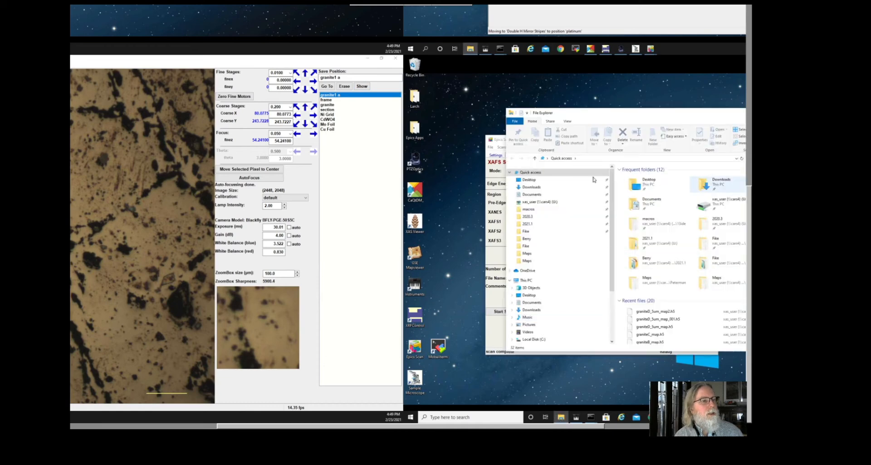
{"action": "left_click", "coordinate": [544, 223]}
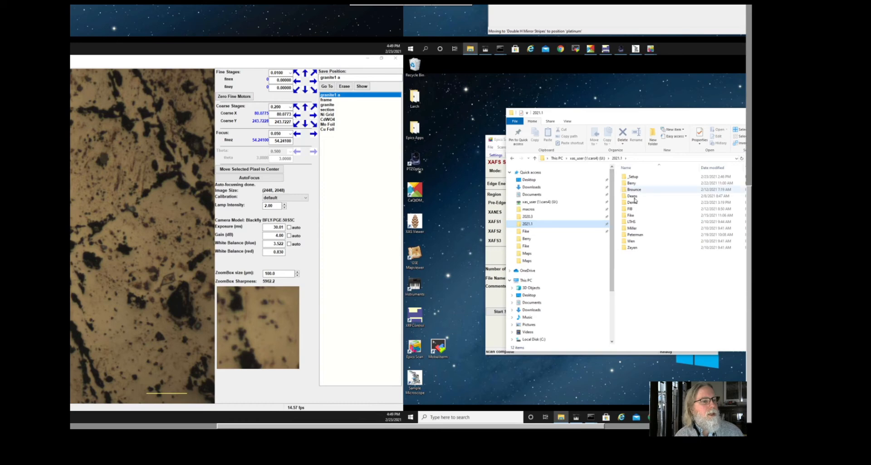
{"action": "left_click", "coordinate": [633, 203]}
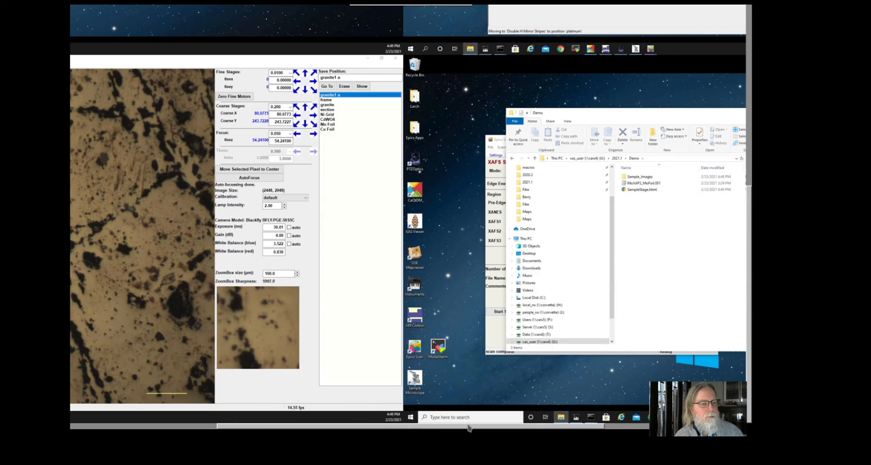
{"action": "left_click_drag", "start_coordinate": [558, 426], "coordinate": [651, 427]}
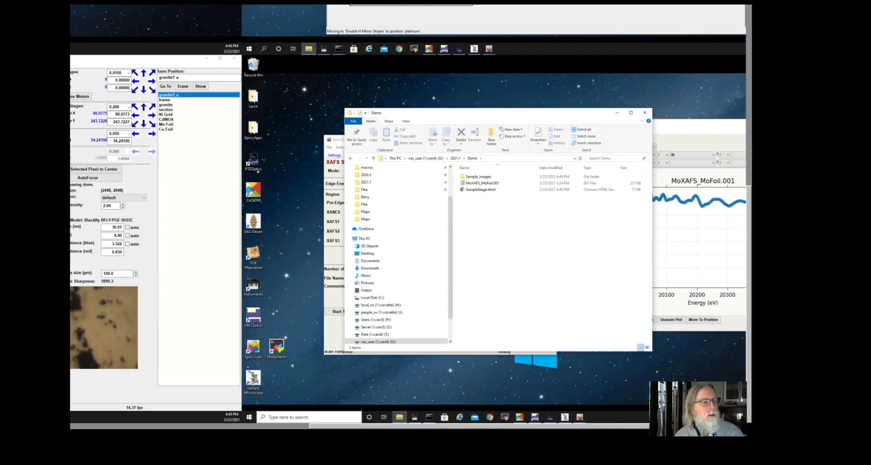
Open SampleStage.html in the browser, find the "granite1 a" entry at its end, view its full-size image, and return to the list.
{"action": "double_click", "coordinate": [473, 191]}
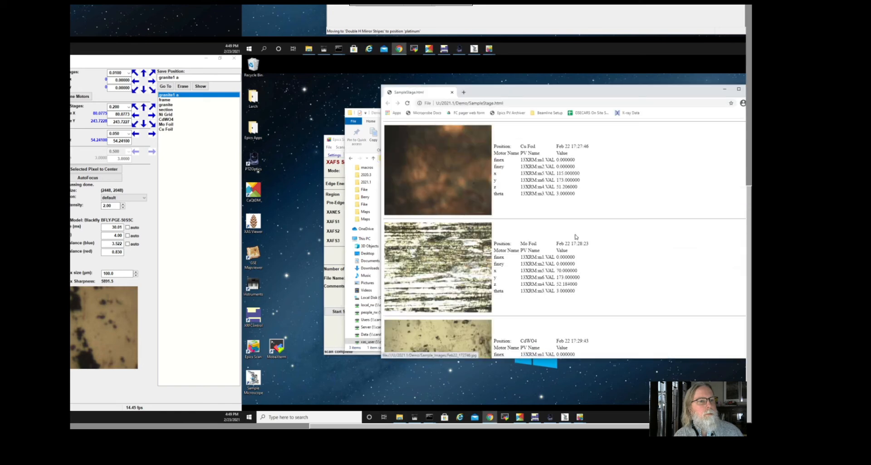
{"action": "left_click_drag", "start_coordinate": [502, 426], "coordinate": [551, 426]}
{"action": "left_click_drag", "start_coordinate": [675, 144], "coordinate": [682, 370]}
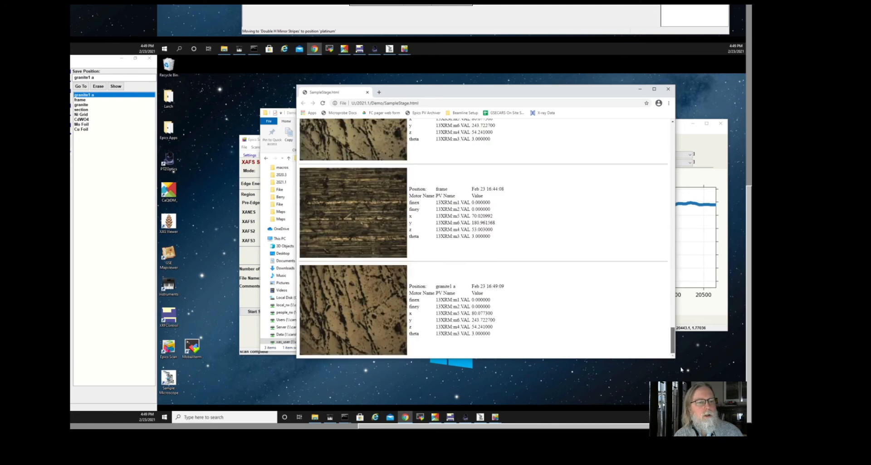
{"action": "left_click", "coordinate": [357, 315]}
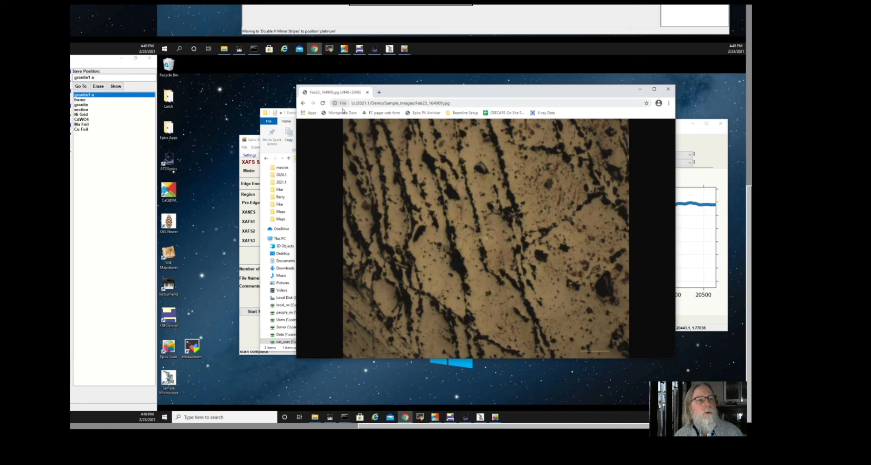
{"action": "left_click", "coordinate": [303, 105]}
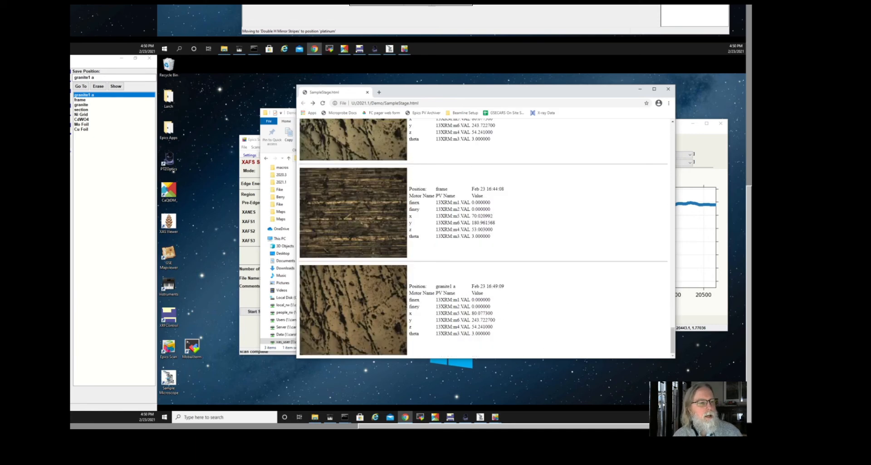
Return to the Sample Microscope window, compare it with the stage camera view, and look through the offline microscope commands.
{"action": "left_click_drag", "start_coordinate": [648, 426], "coordinate": [359, 406]}
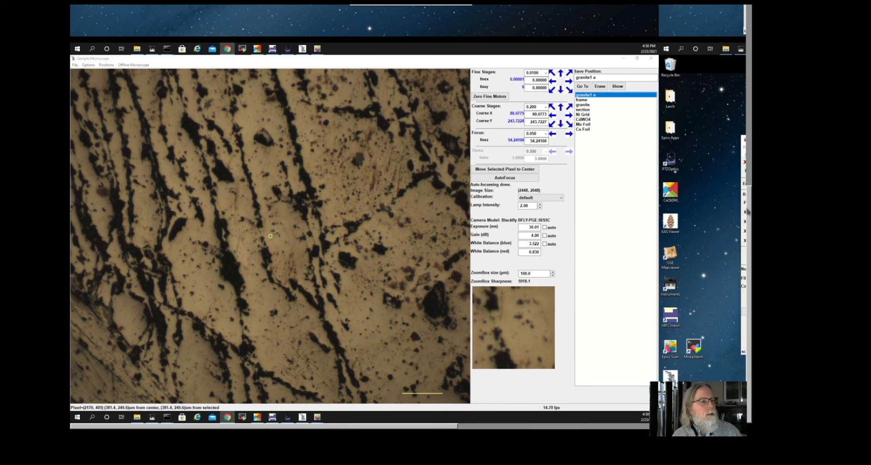
{"action": "left_click_drag", "start_coordinate": [748, 210], "coordinate": [749, 52]}
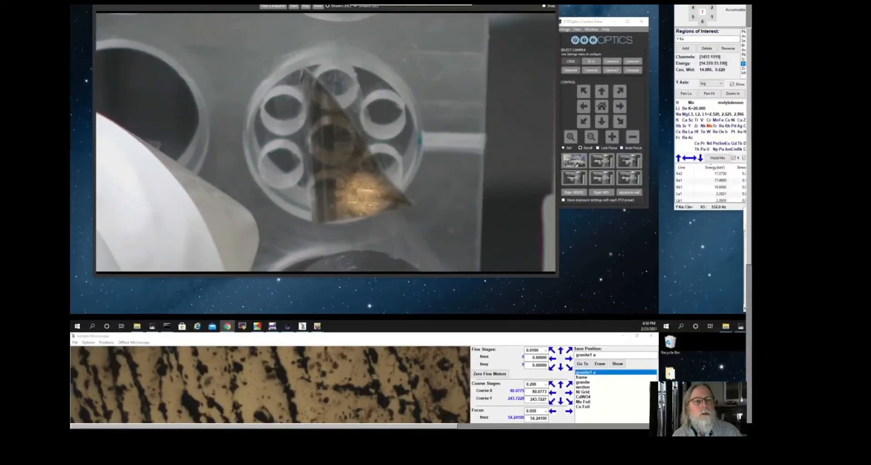
{"action": "scroll", "coordinate": [408, 214], "scroll_direction": "down", "scroll_amount": 6}
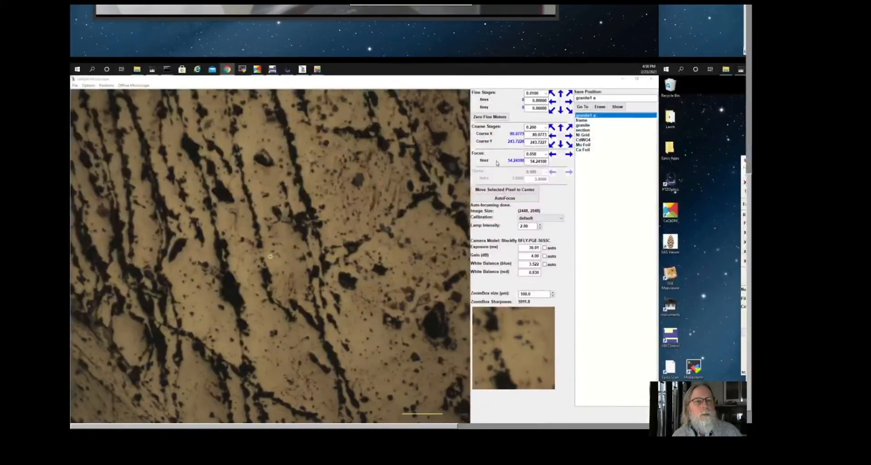
{"action": "left_click", "coordinate": [132, 86]}
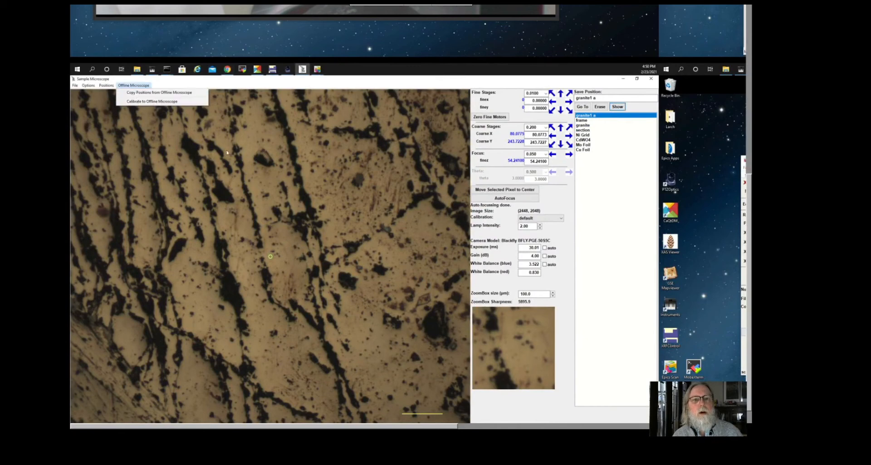
{"action": "left_click", "coordinate": [364, 87]}
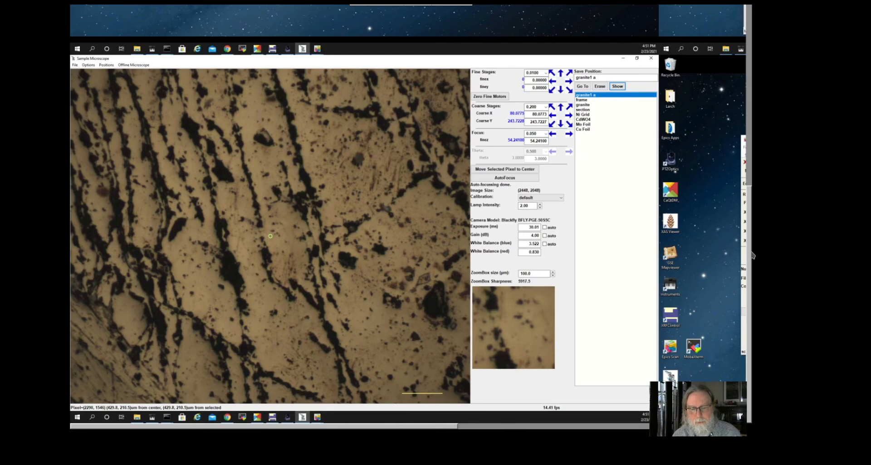
Move the sample stage to the saved position "CdWO4" with all motors included.
{"action": "left_click_drag", "start_coordinate": [750, 254], "coordinate": [751, 253]}
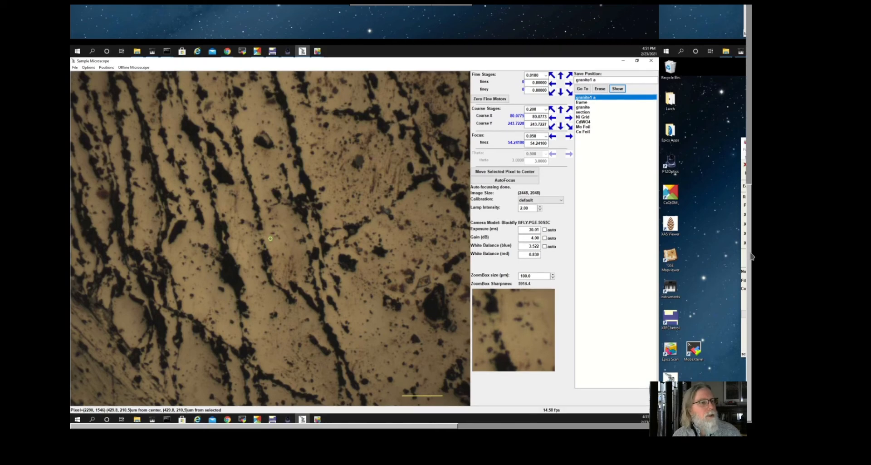
{"action": "left_click", "coordinate": [584, 121]}
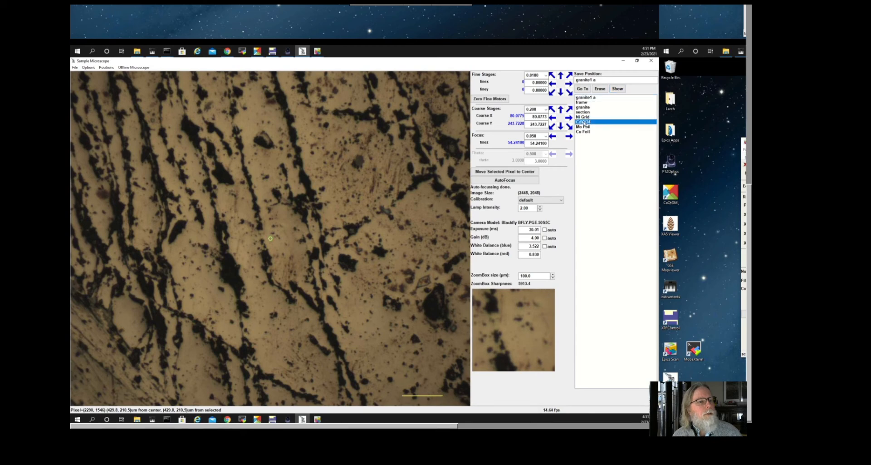
{"action": "left_click", "coordinate": [585, 89]}
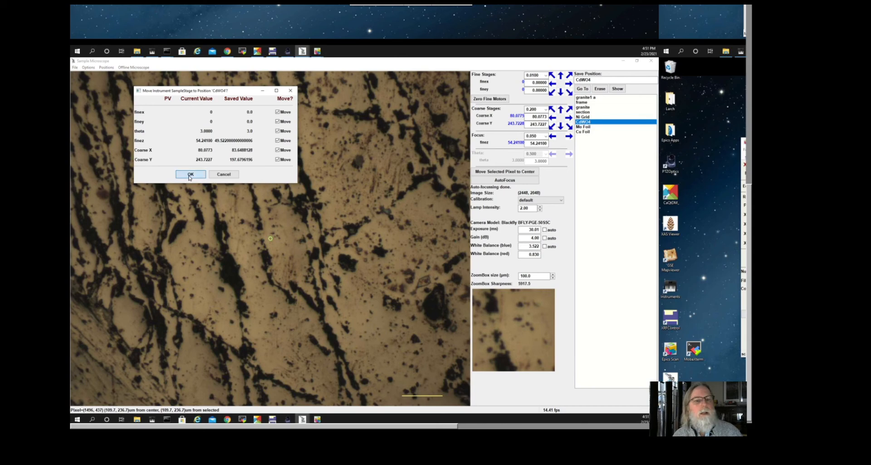
{"action": "left_click", "coordinate": [189, 176]}
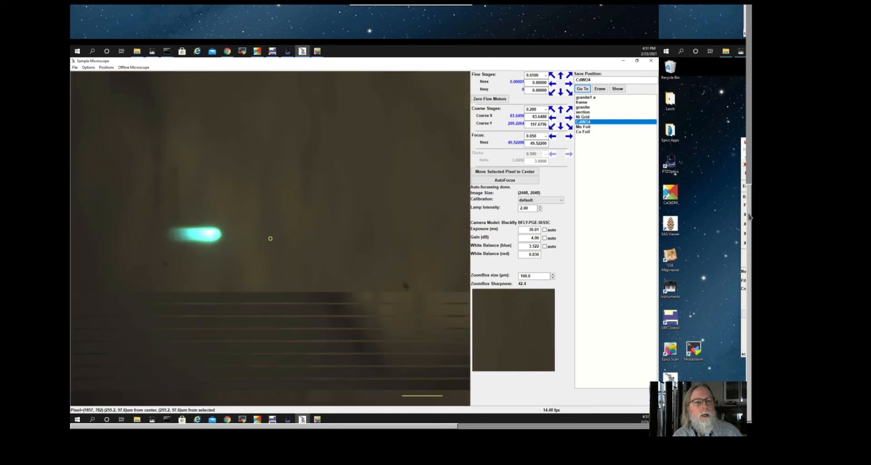
Compare the stage camera view with the microscope image, and move the ZoomBox away from the glowing beam spot to the image's upper-right area.
{"action": "left_click_drag", "start_coordinate": [750, 217], "coordinate": [752, 65]}
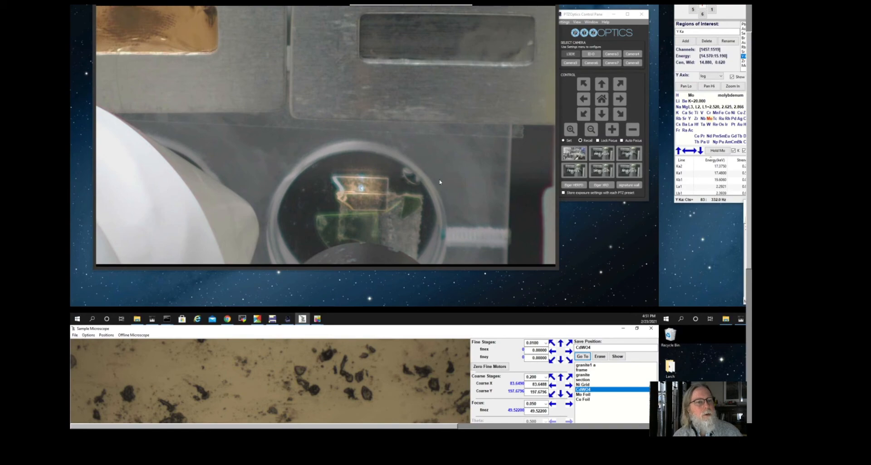
{"action": "left_click_drag", "start_coordinate": [751, 163], "coordinate": [751, 323]}
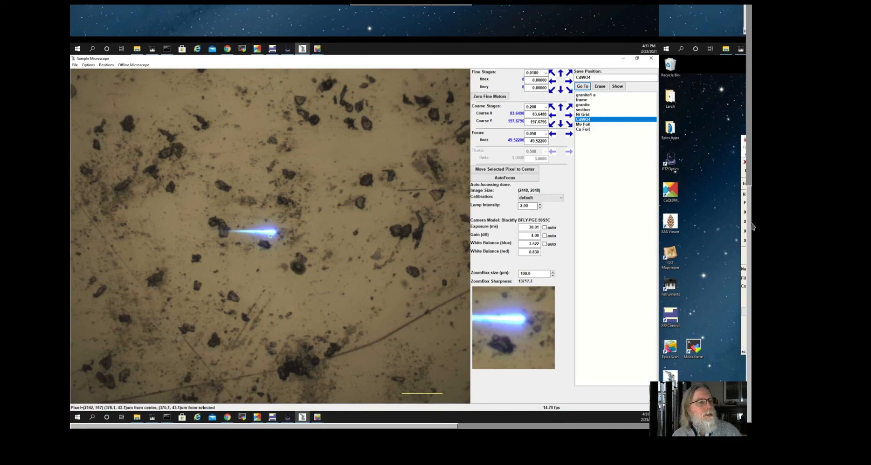
{"action": "left_click_drag", "start_coordinate": [750, 225], "coordinate": [751, 103]}
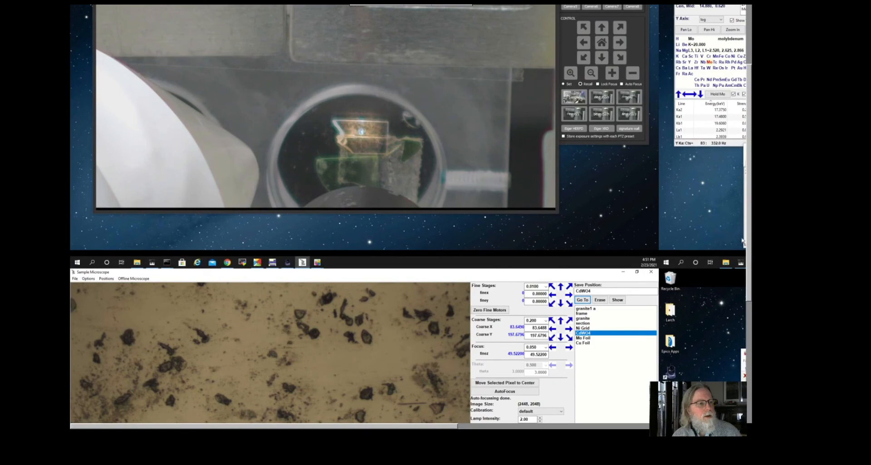
{"action": "left_click_drag", "start_coordinate": [750, 242], "coordinate": [749, 331]}
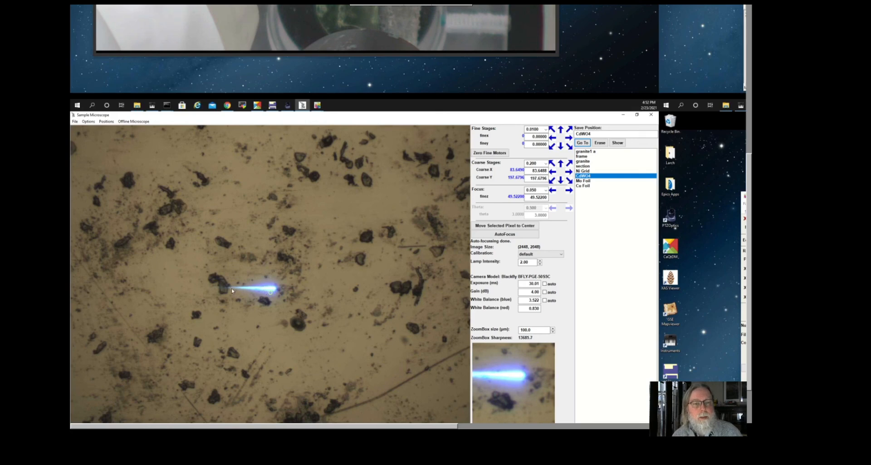
{"action": "right_click", "coordinate": [216, 290]}
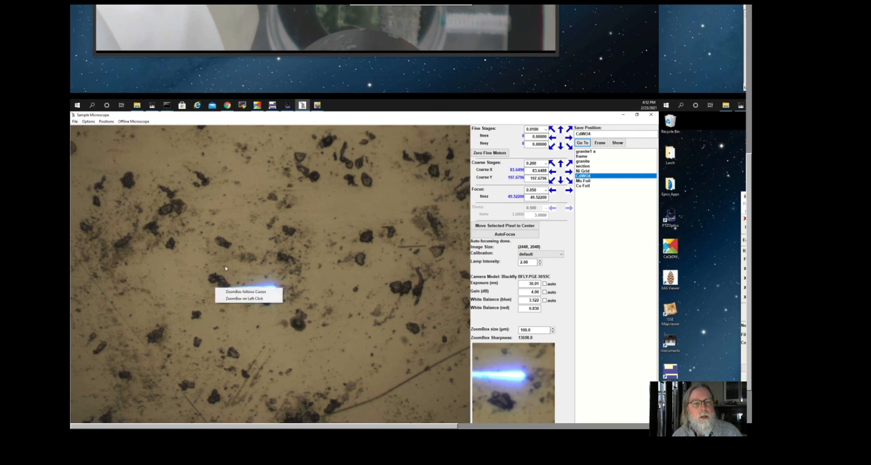
{"action": "left_click", "coordinate": [390, 209]}
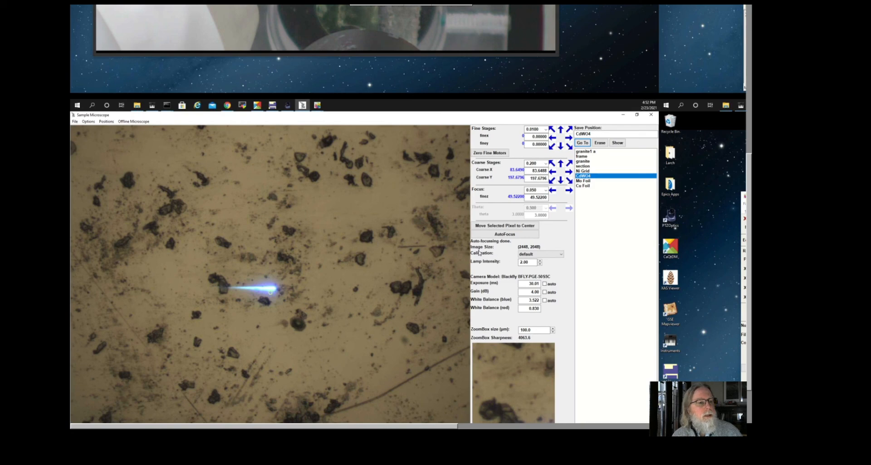
Step the focus through the sharp plane in both directions in 0.050 increments, and refocus the sample with AutoFocus.
{"action": "left_click", "coordinate": [553, 191]}
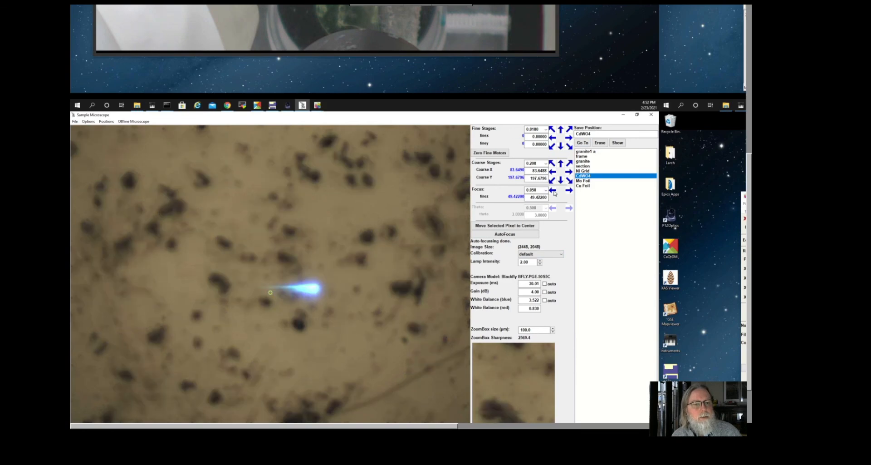
{"action": "left_click", "coordinate": [569, 191]}
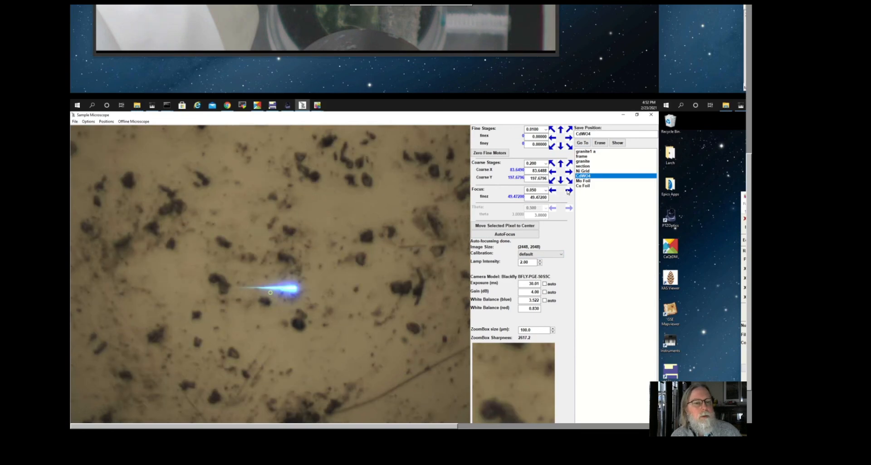
{"action": "left_click", "coordinate": [568, 190]}
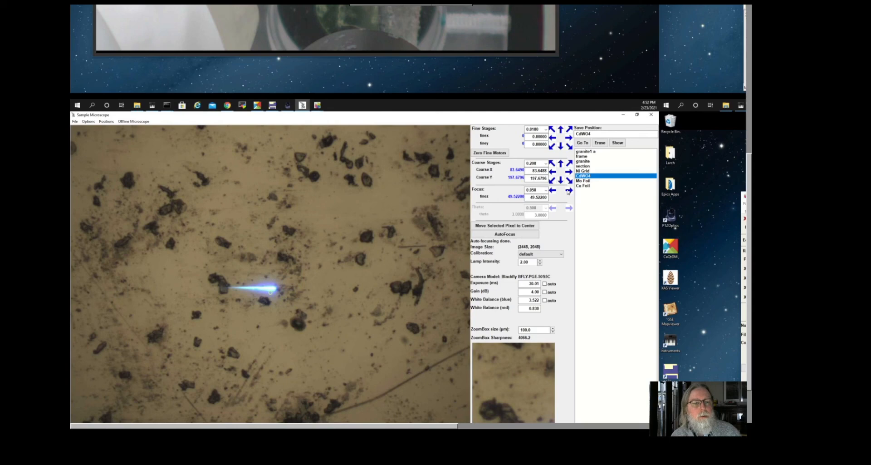
{"action": "left_click", "coordinate": [568, 191]}
{"action": "left_click", "coordinate": [568, 191]}
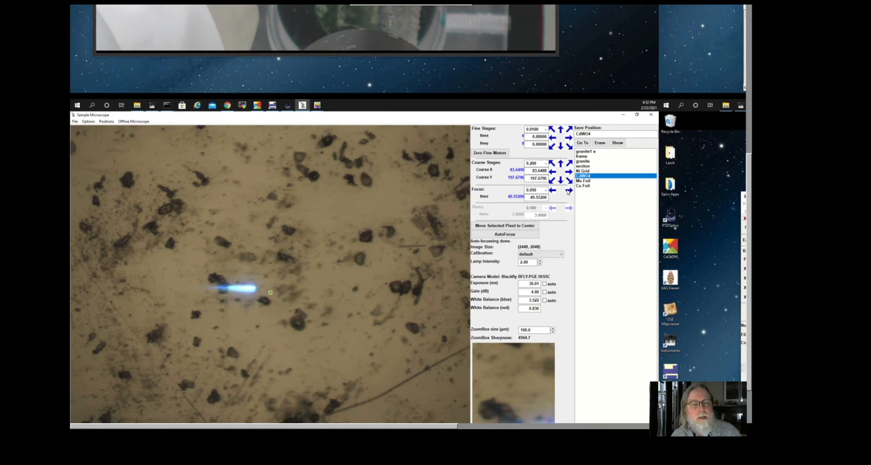
{"action": "left_click", "coordinate": [569, 190]}
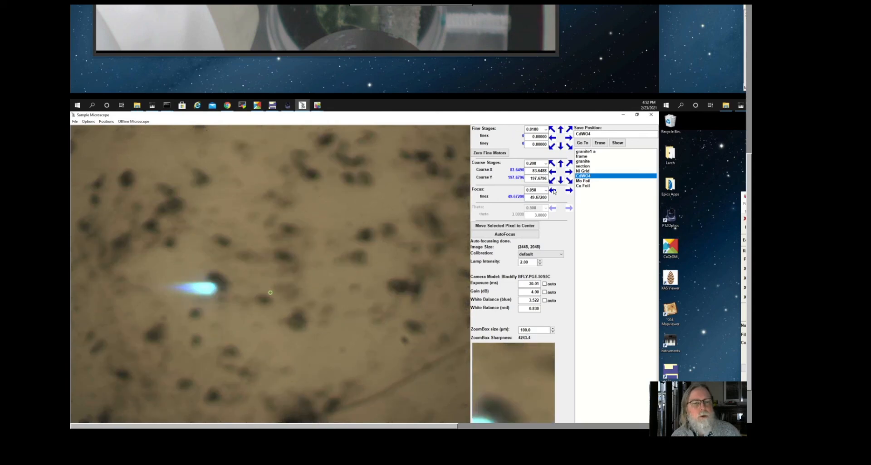
{"action": "left_click", "coordinate": [553, 191]}
{"action": "left_click", "coordinate": [510, 235]}
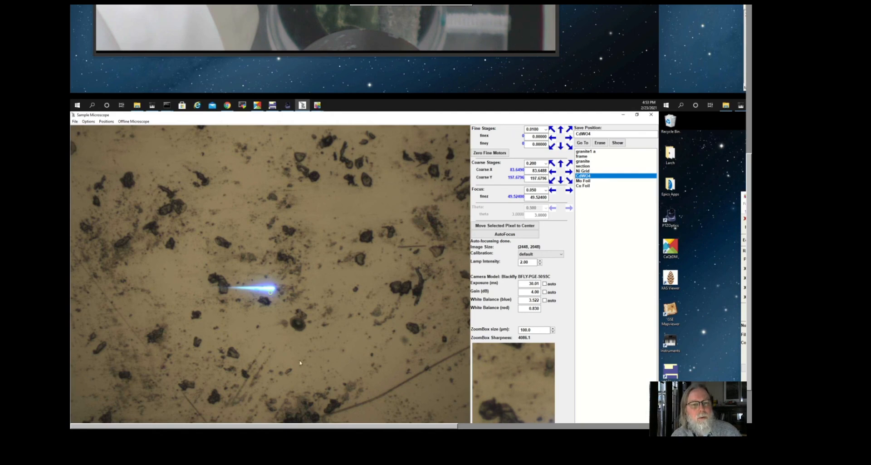
Place the ZoomBox on the dark double particle to the right of the beam spot, and check the sample in the stage camera view.
{"action": "left_click", "coordinate": [398, 291]}
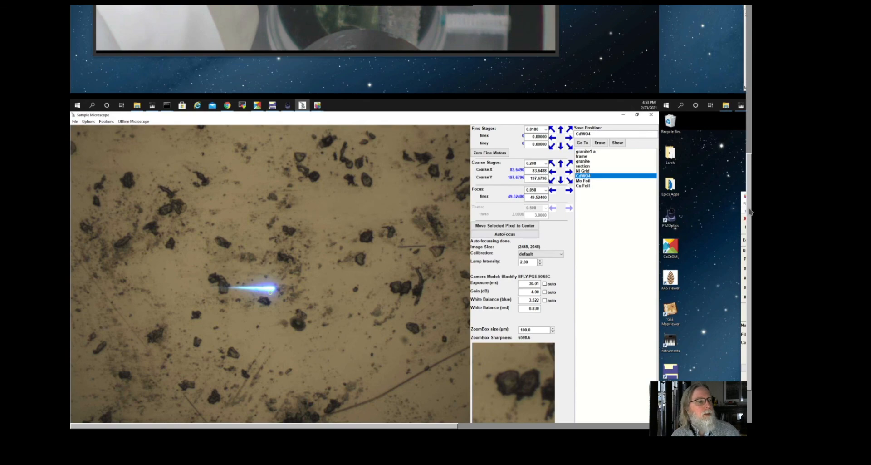
{"action": "left_click_drag", "start_coordinate": [751, 209], "coordinate": [748, 283]}
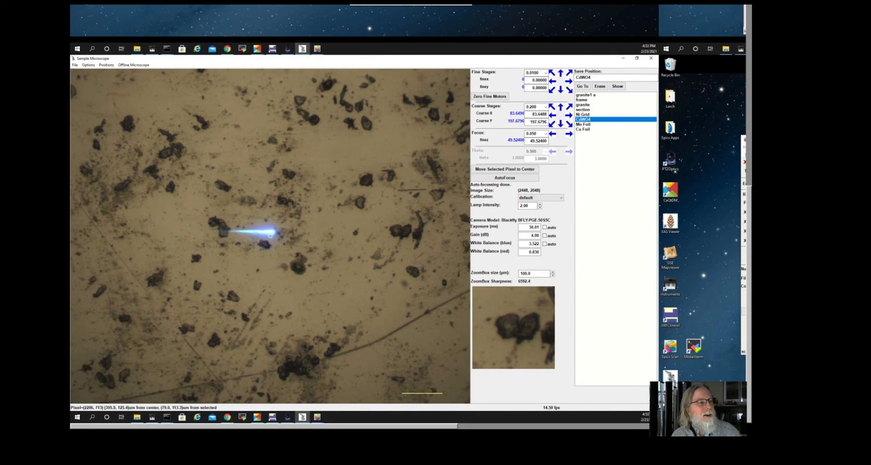
{"action": "left_click_drag", "start_coordinate": [752, 215], "coordinate": [752, 103]}
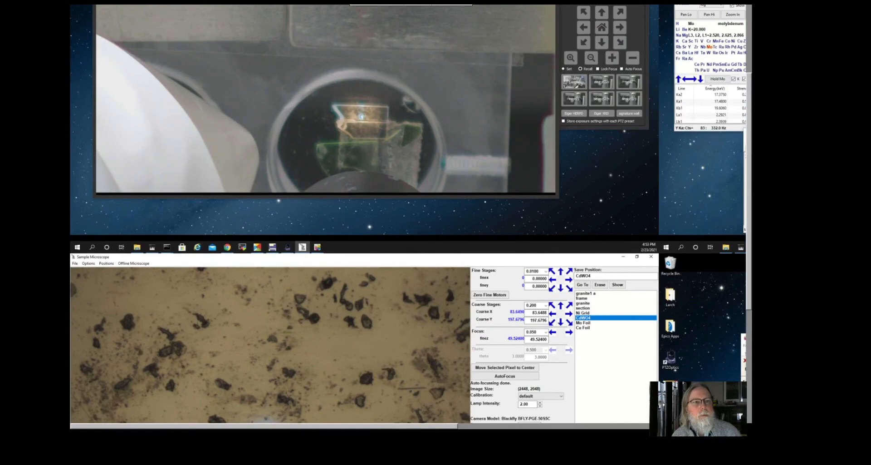
{"action": "left_click_drag", "start_coordinate": [750, 172], "coordinate": [751, 162]}
{"action": "scroll", "coordinate": [411, 214], "scroll_direction": "down", "scroll_amount": 4}
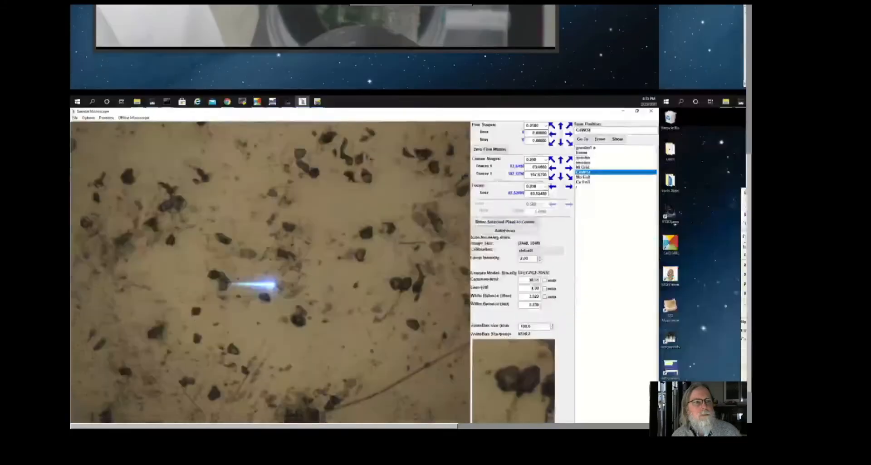